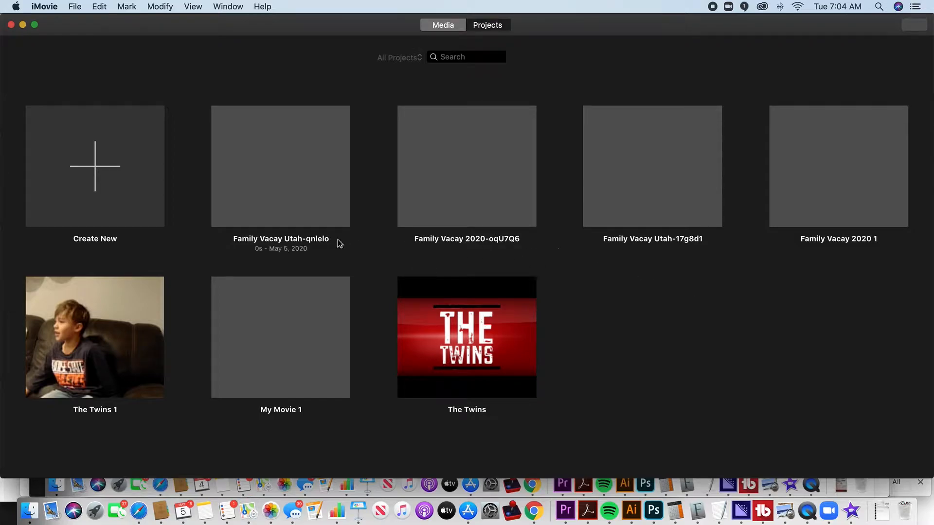
Step: Open the Family Vacay Utah-qnlelo project and add the 2.4-minute video clip to the empty timeline
left_click(287, 190)
double_click(286, 191)
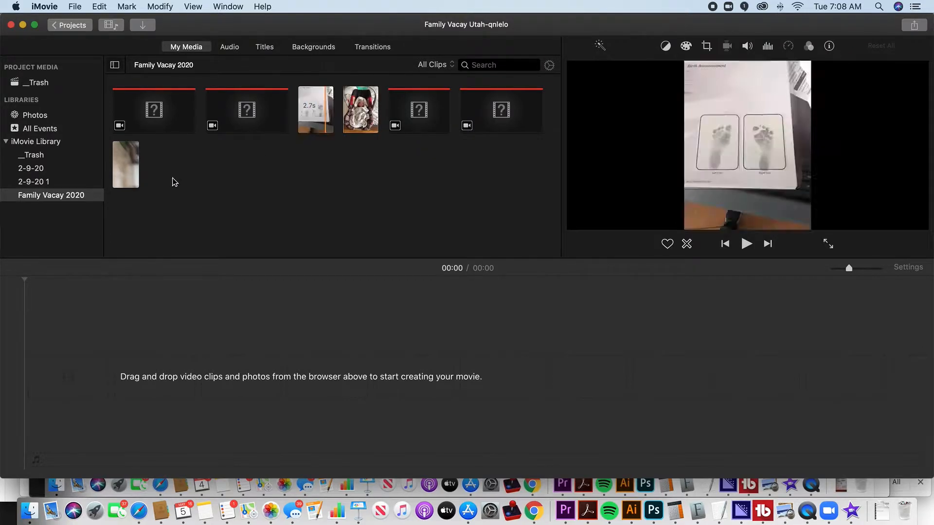
left_click(126, 180)
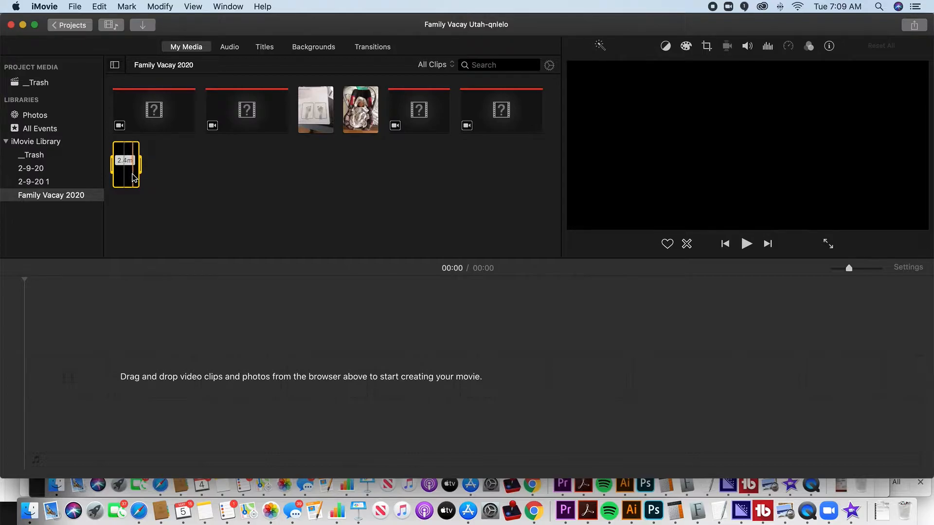
left_click_drag(134, 177, 68, 376)
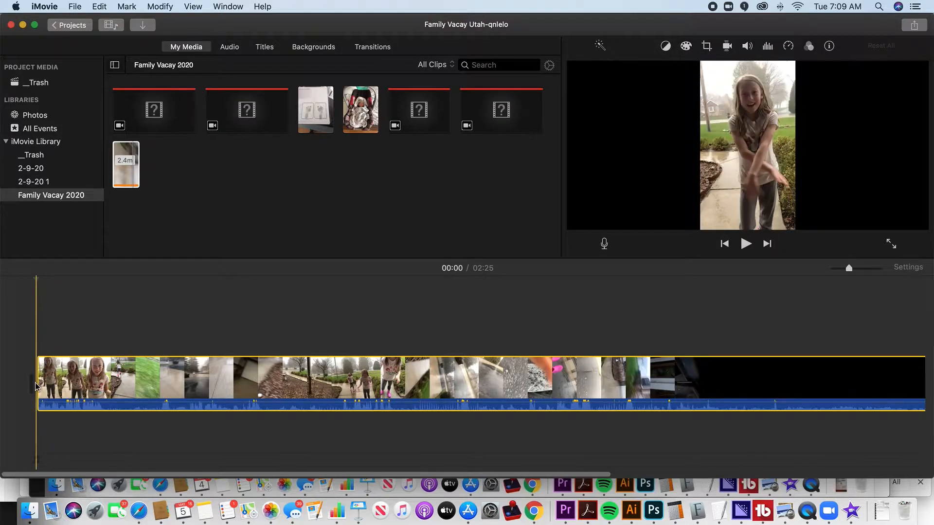
Step: Play the opening of the timeline clip to find a cut point and place the playhead at 00:21
key("space")
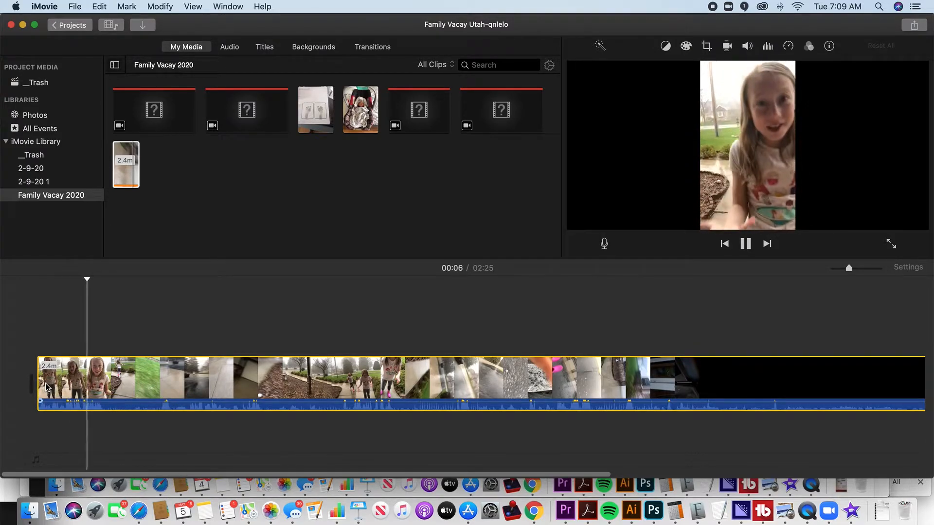
key("XF86AudioRaiseVolume")
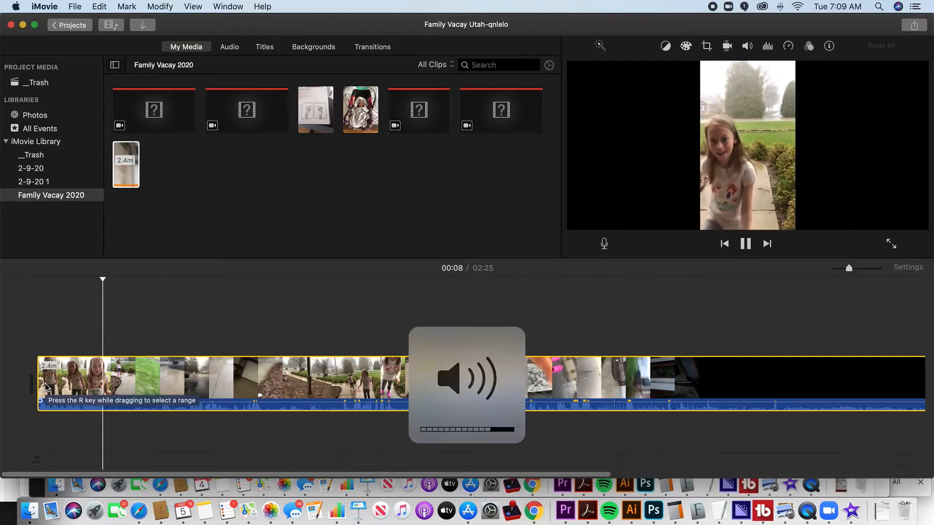
key("XF86AudioLowerVolume")
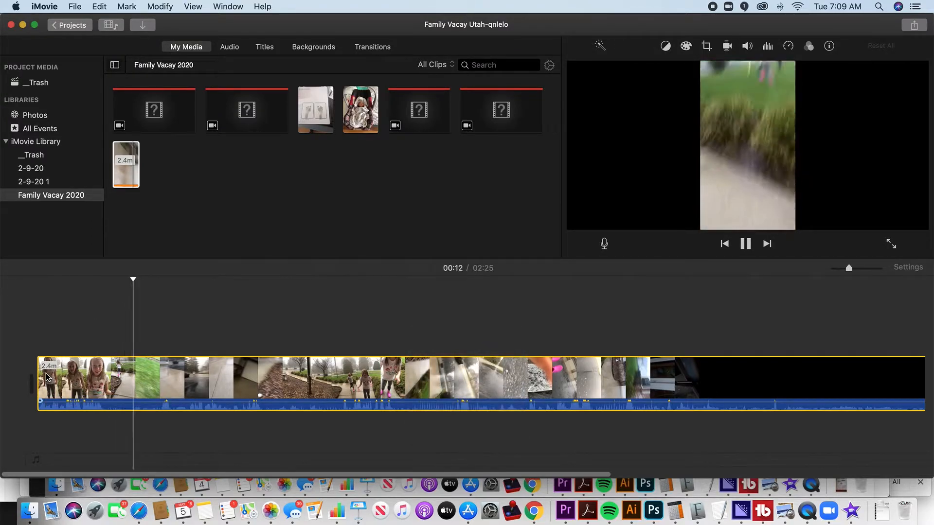
key("space")
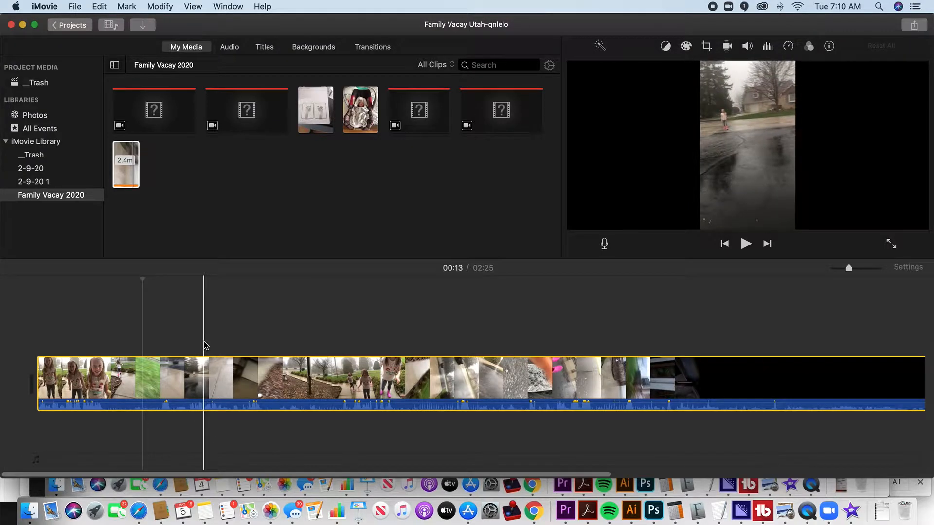
left_click(205, 346)
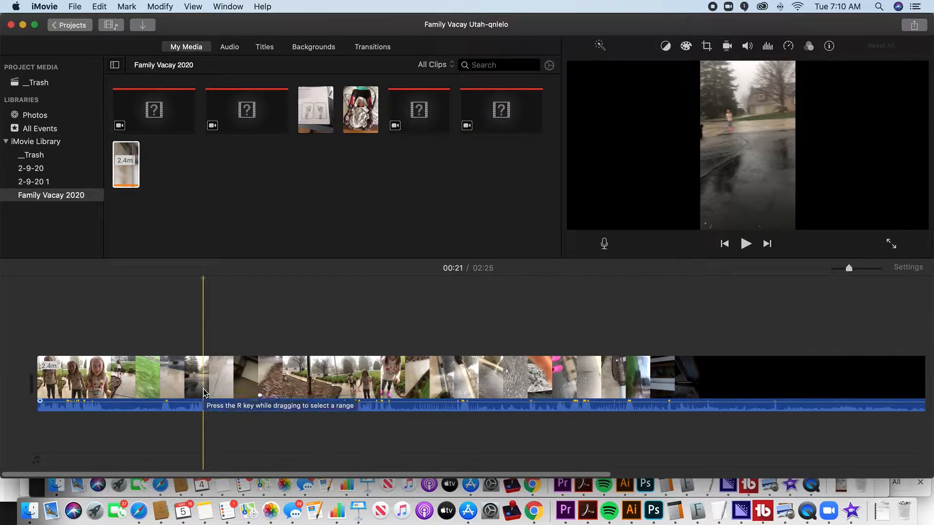
Step: Look up where the Split Clip command is found, searching the help for "spli"
right_click(204, 390)
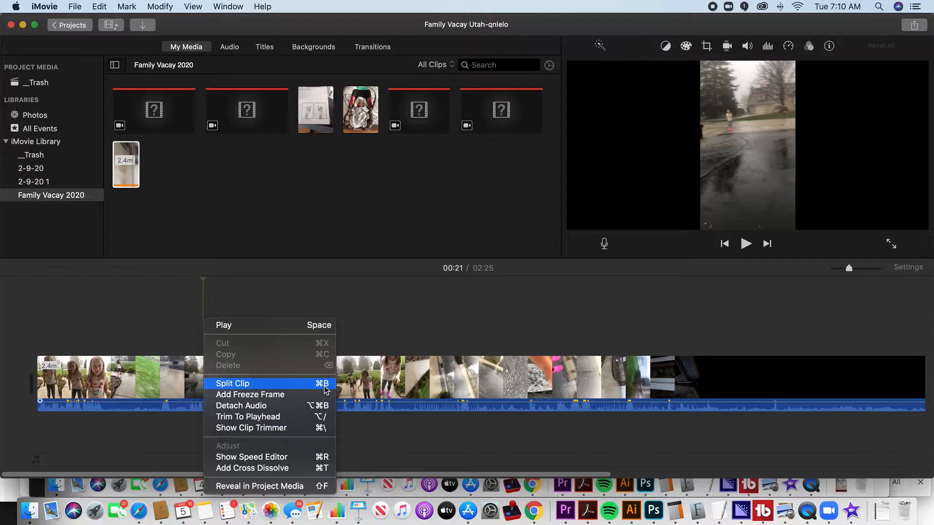
left_click(82, 8)
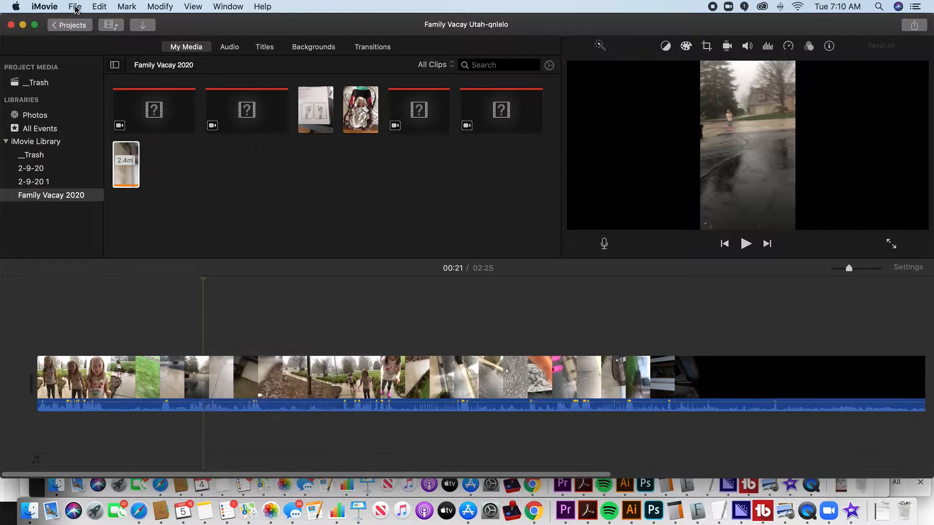
left_click(77, 8)
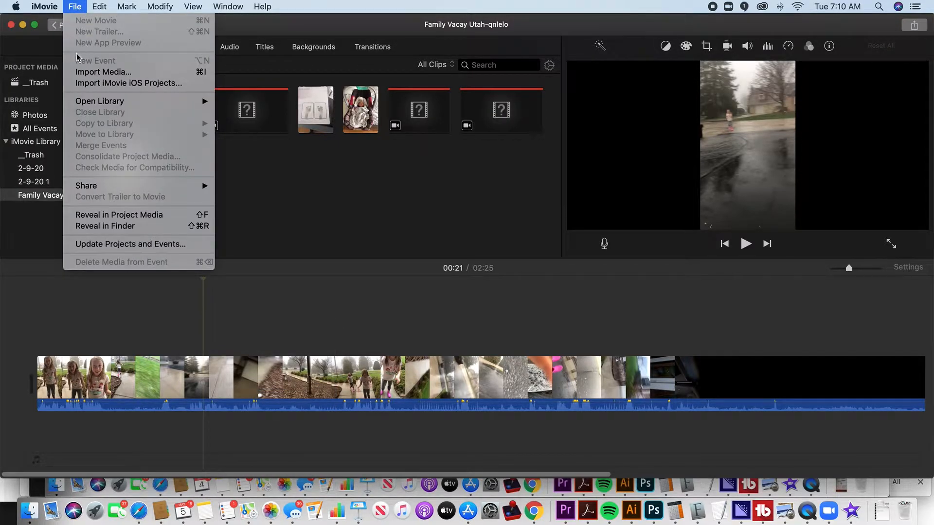
mouse_move(101, 5)
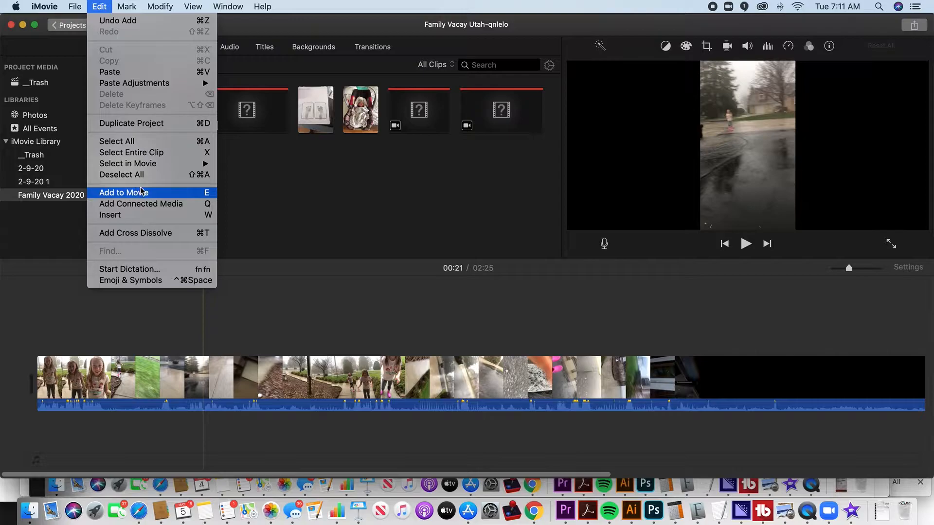
left_click(176, 366)
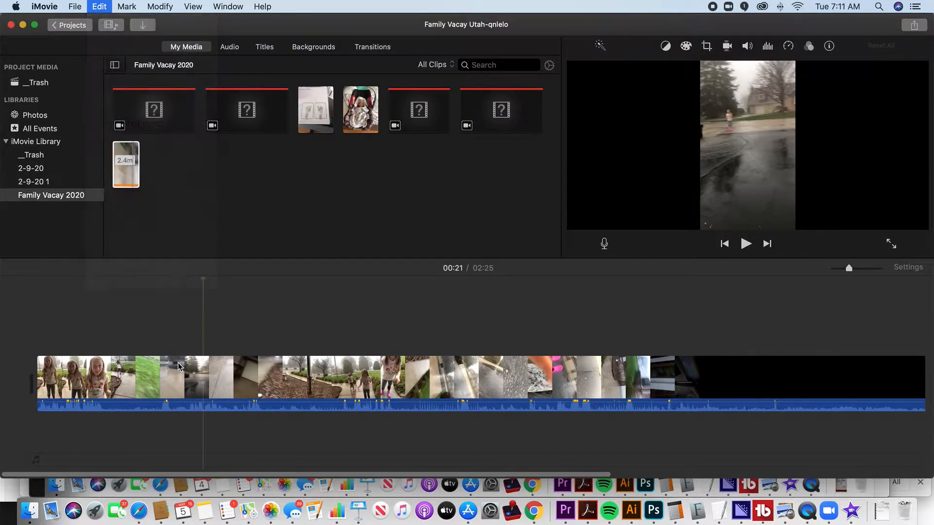
left_click(203, 369)
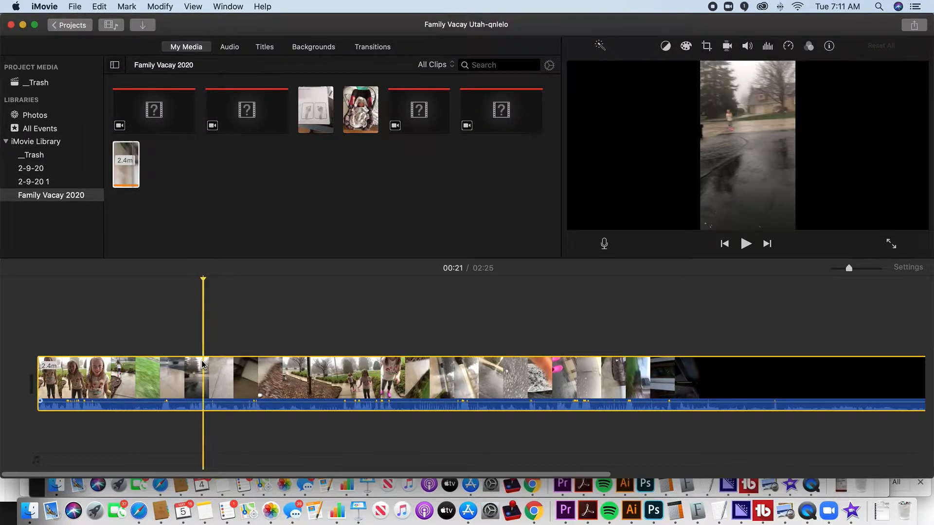
left_click(99, 7)
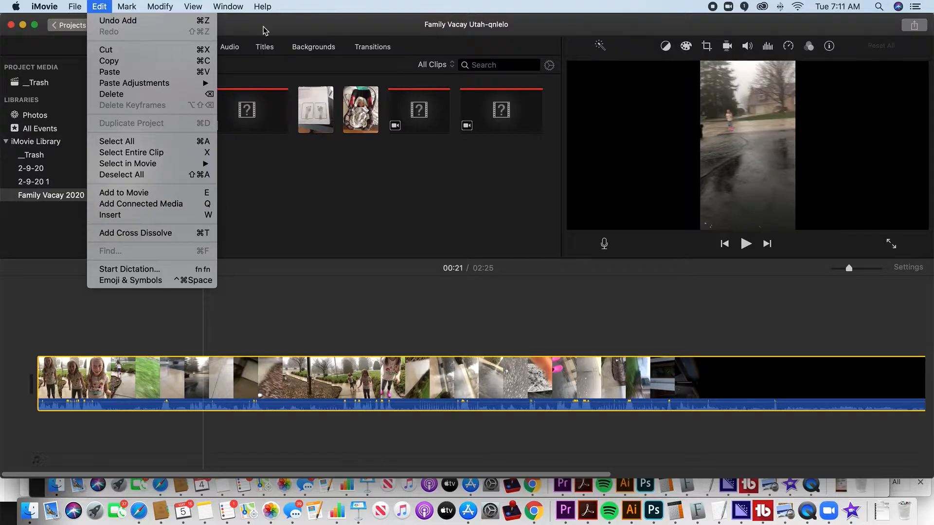
mouse_move(265, 9)
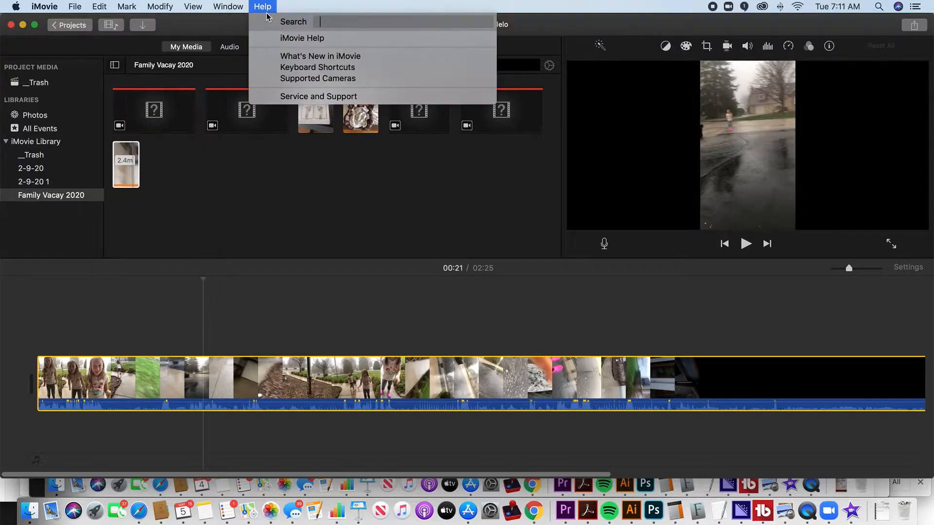
type("spli")
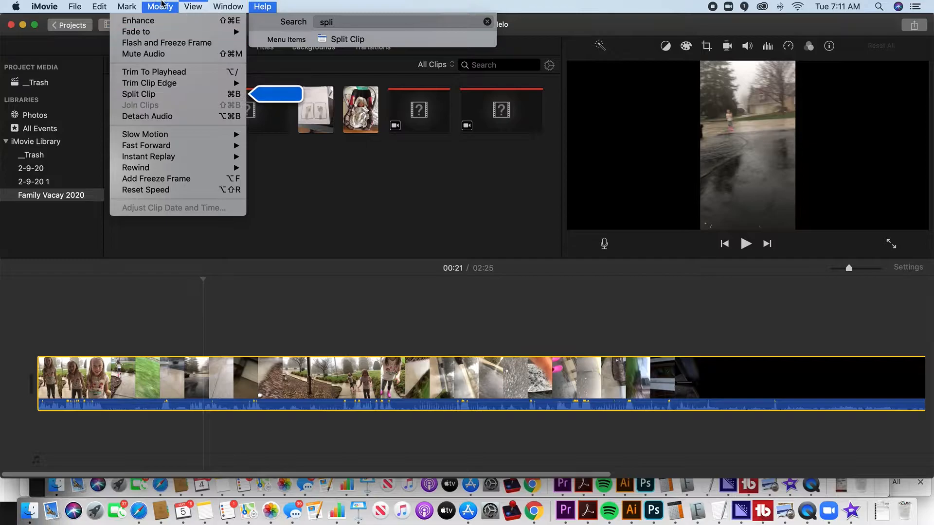
mouse_move(158, 7)
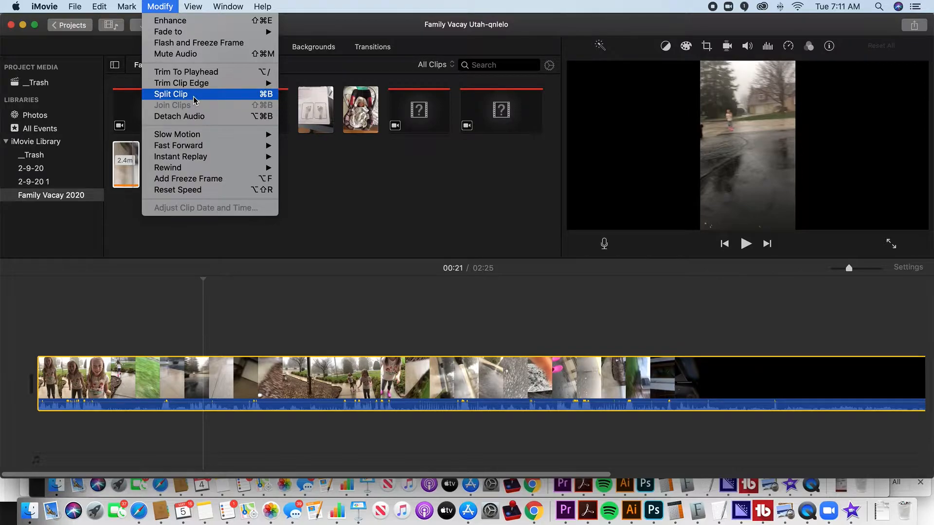
left_click(226, 283)
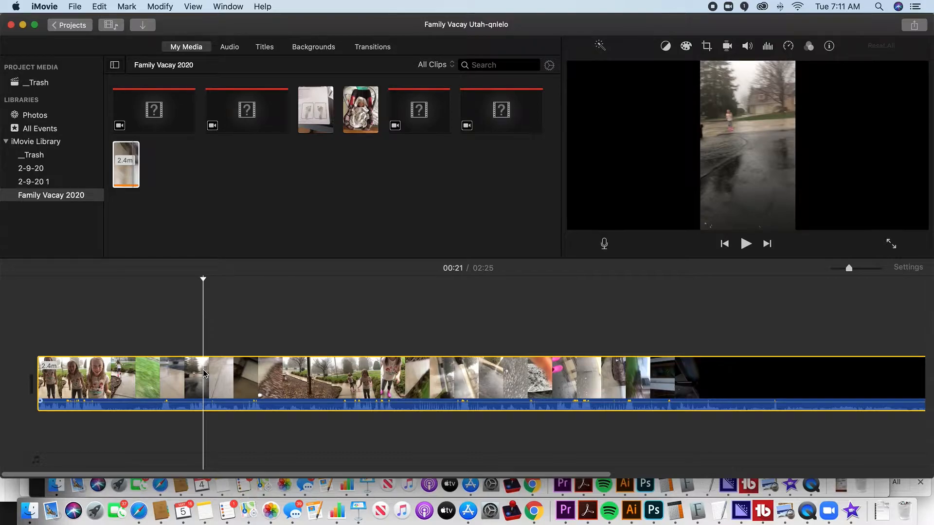
Step: Split the timeline clip at the 00:21 playhead position
right_click(204, 374)
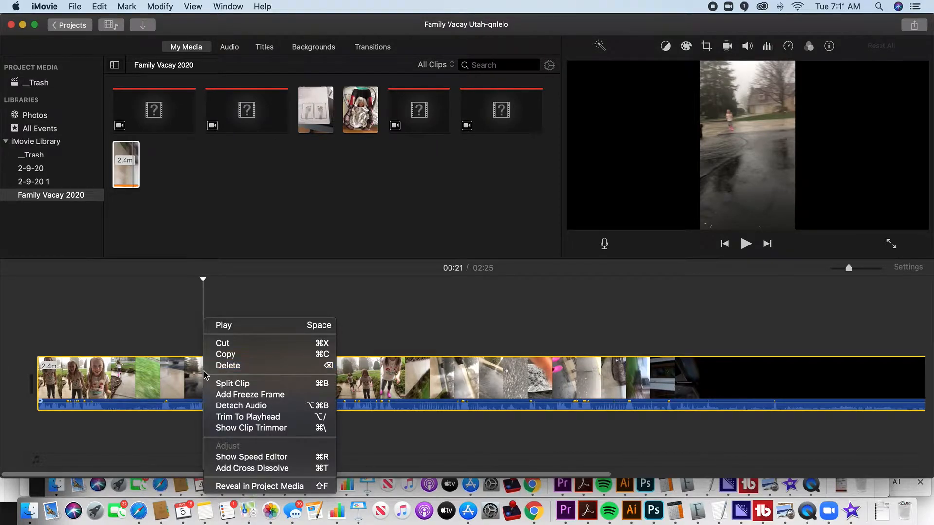
left_click(224, 386)
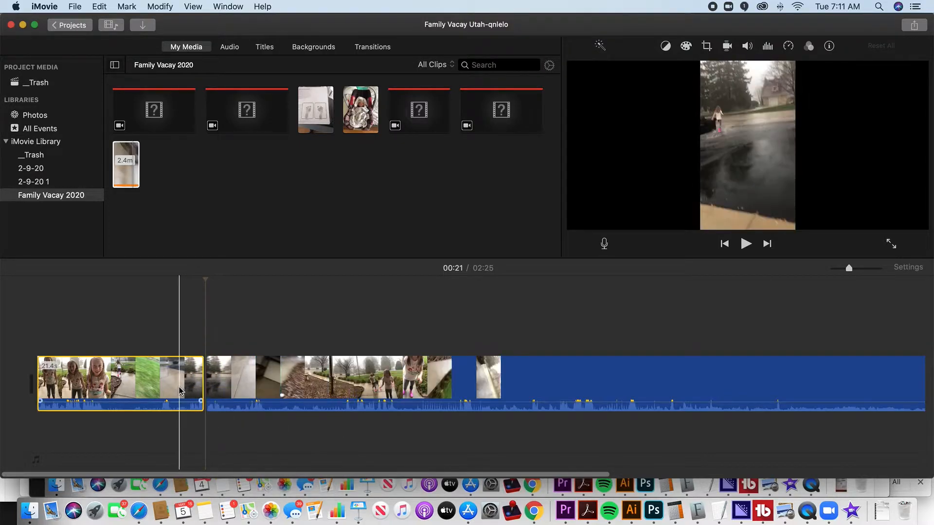
Step: Try deleting the long section after the split, and undo the deletion
left_click(231, 387)
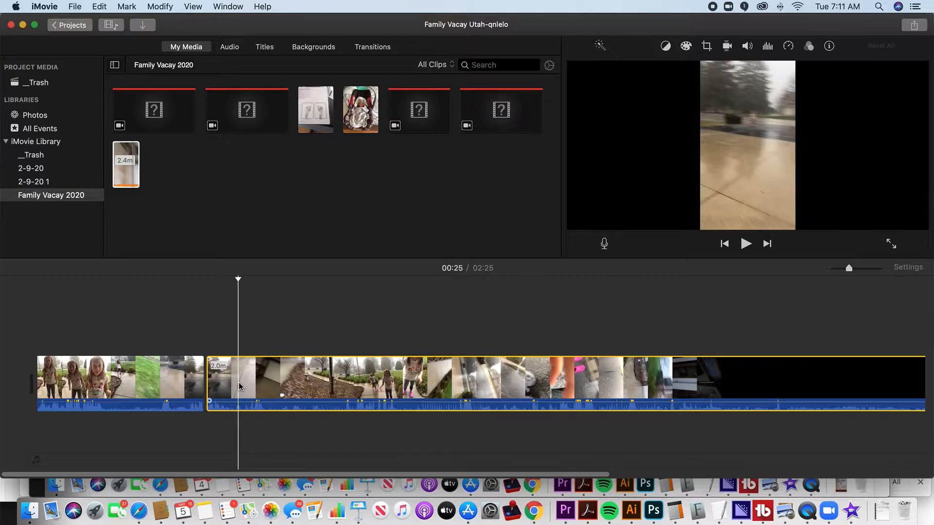
key("Delete")
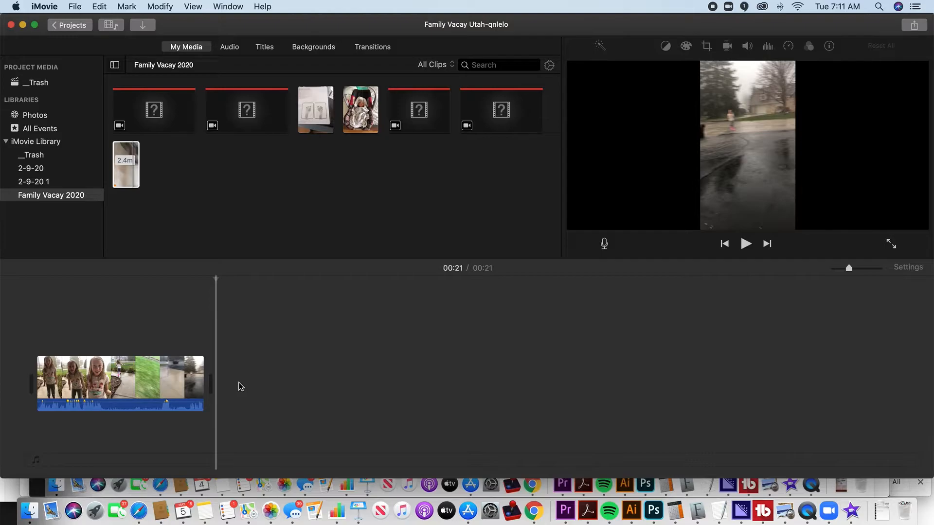
key("super+z")
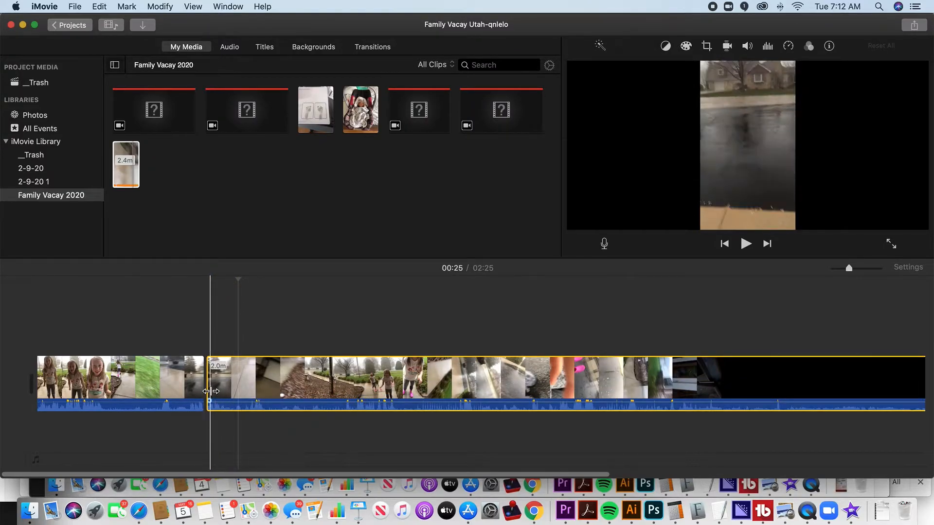
Step: Play the beginning of the section after the split to review the unwanted footage
key("space")
key("space")
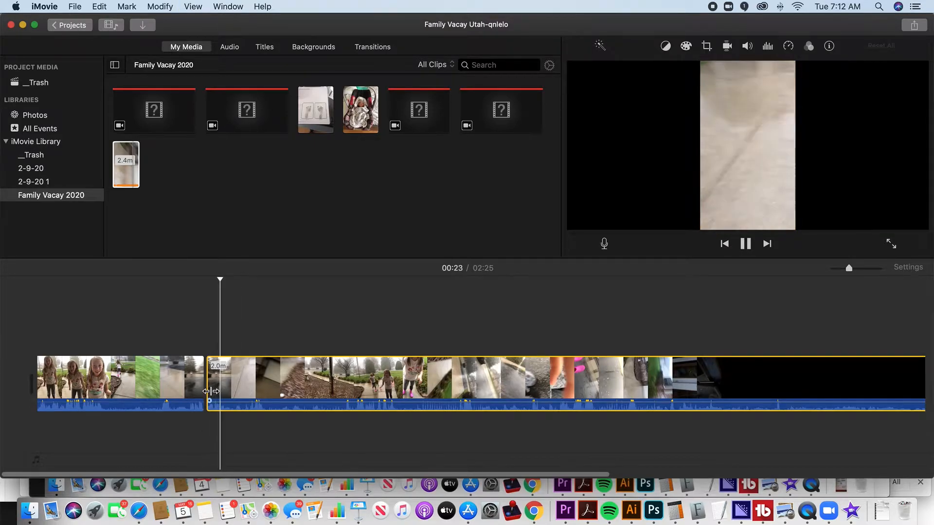
key("space")
key("space")
key("space")
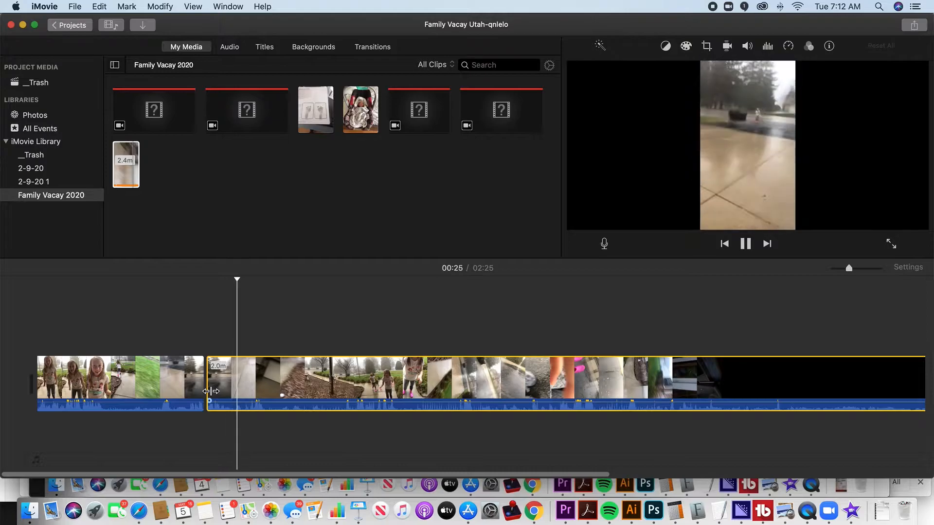
key("space")
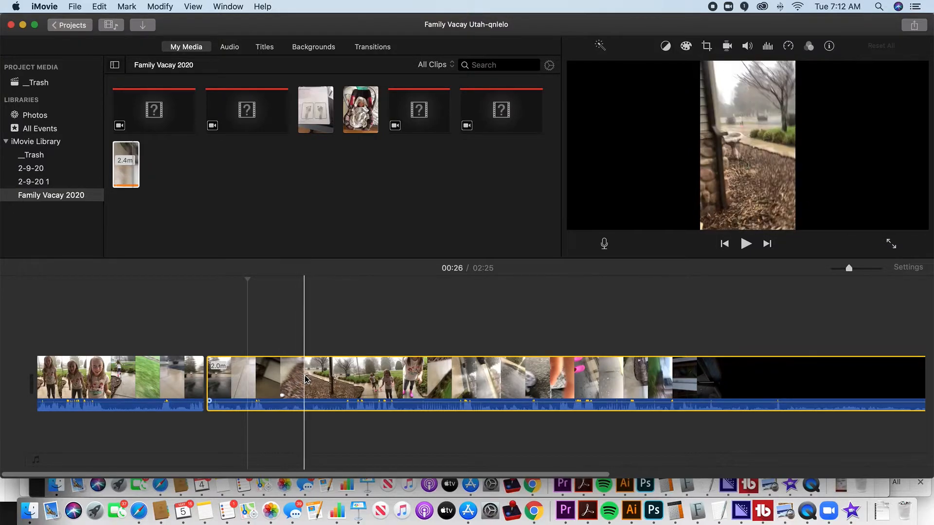
Step: Split the second section at 00:35 and delete the piece between the two cuts
key("space")
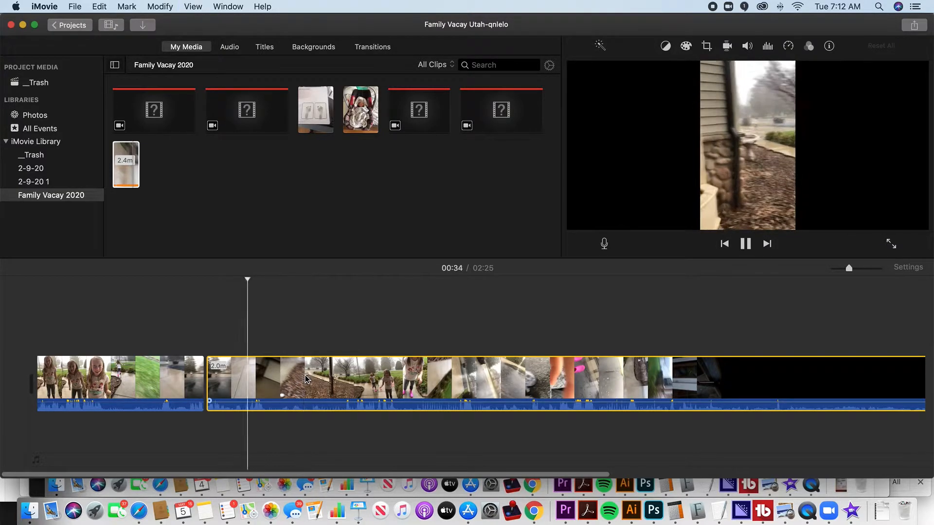
key("space")
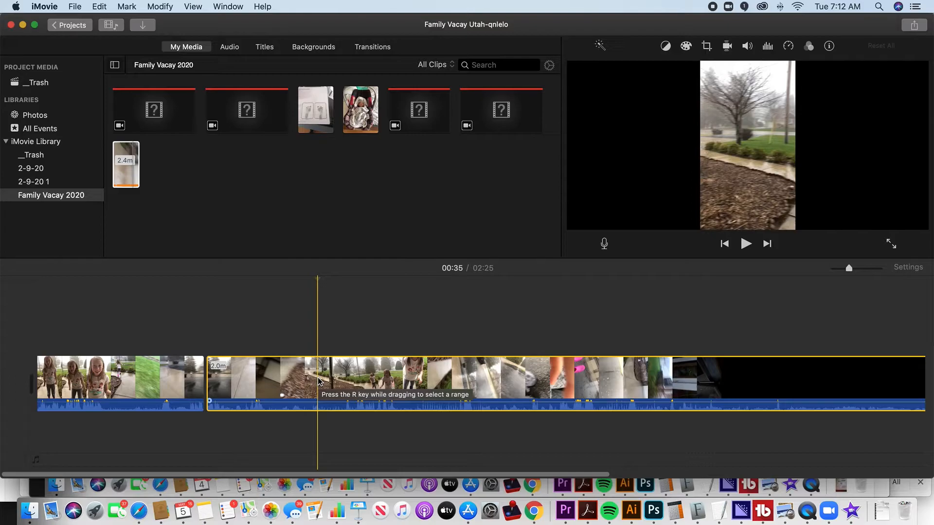
key("super+b")
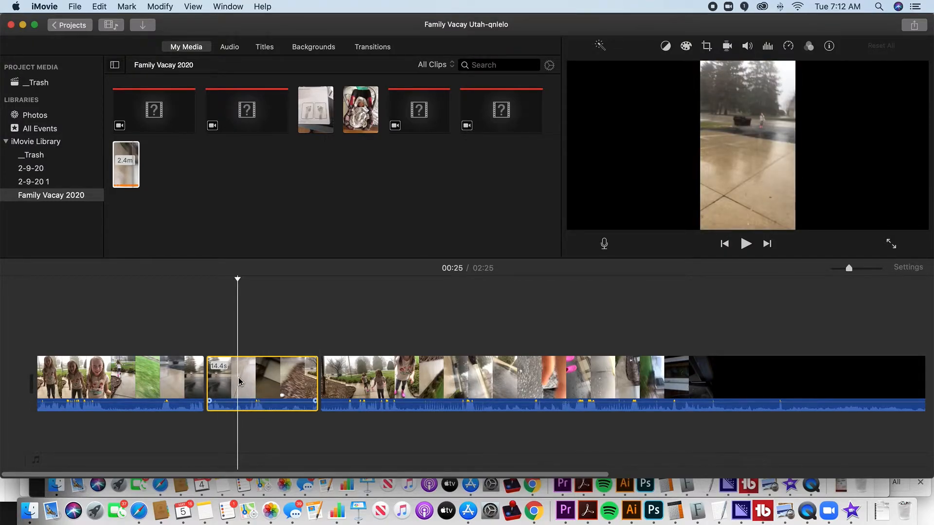
key("Delete")
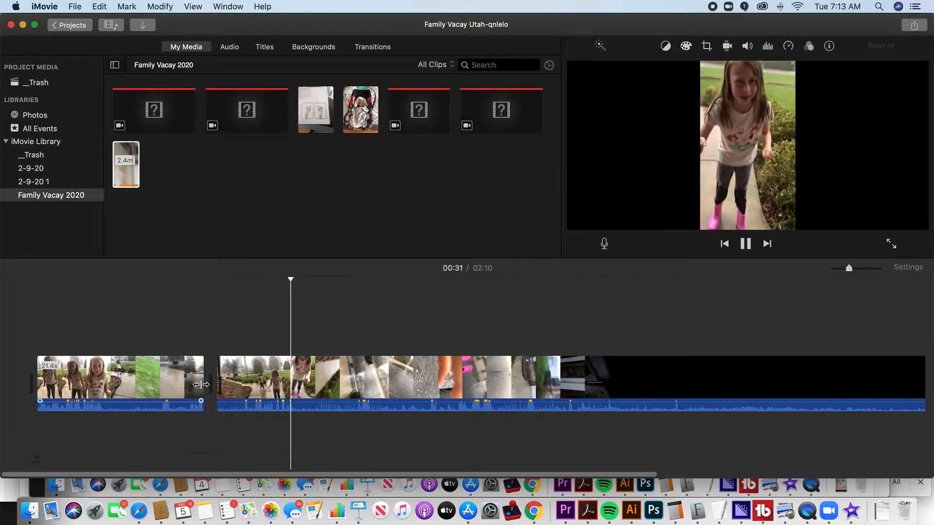
Step: Stop playback at 00:31 and split the remaining second clip there
key("space")
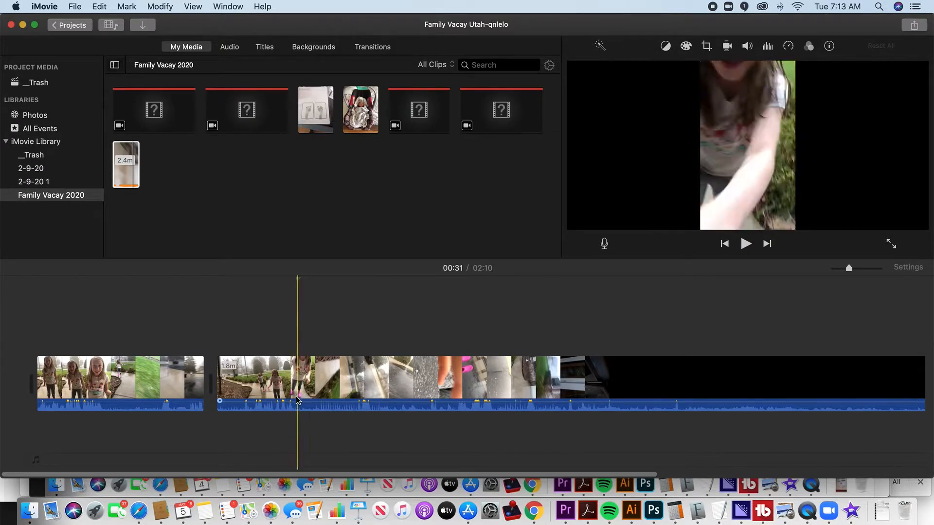
left_click(99, 7)
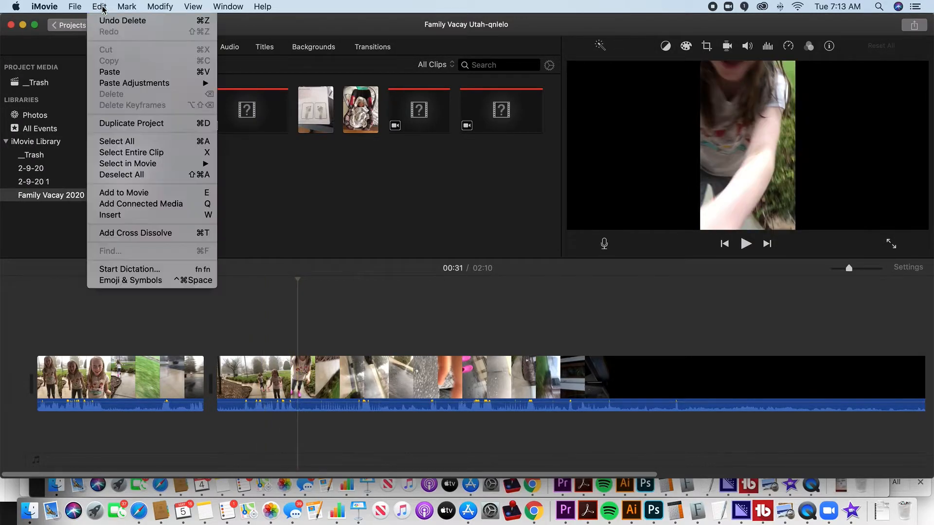
mouse_move(149, 9)
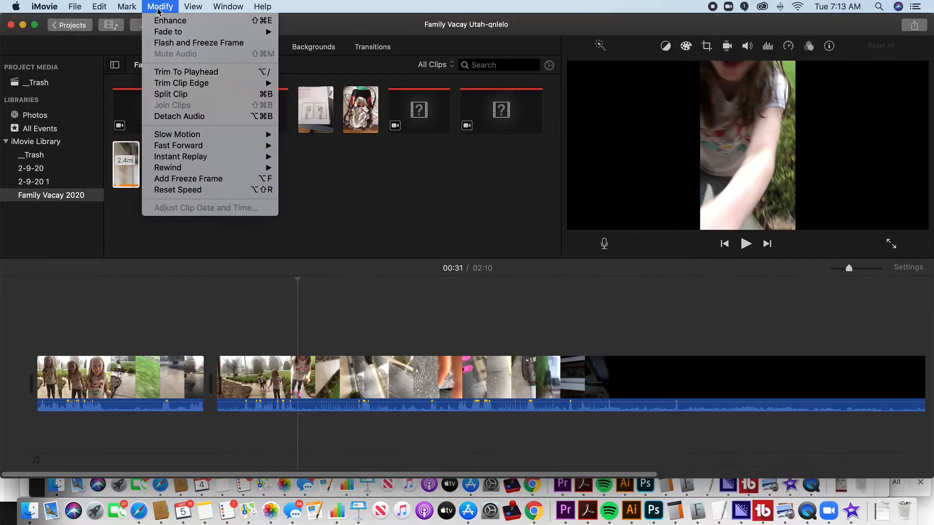
left_click(199, 97)
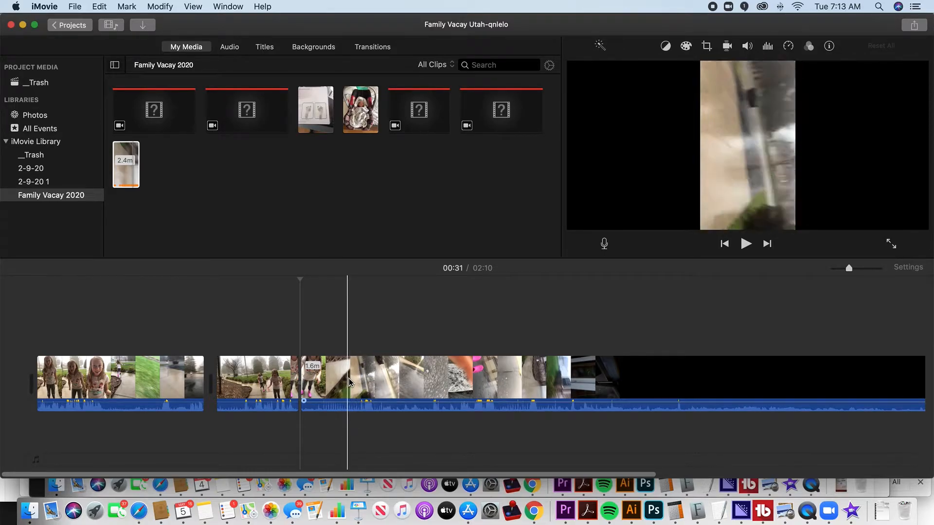
Step: Split the last timeline section at 00:42 and delete the unwanted piece before the new cut
left_click(388, 385)
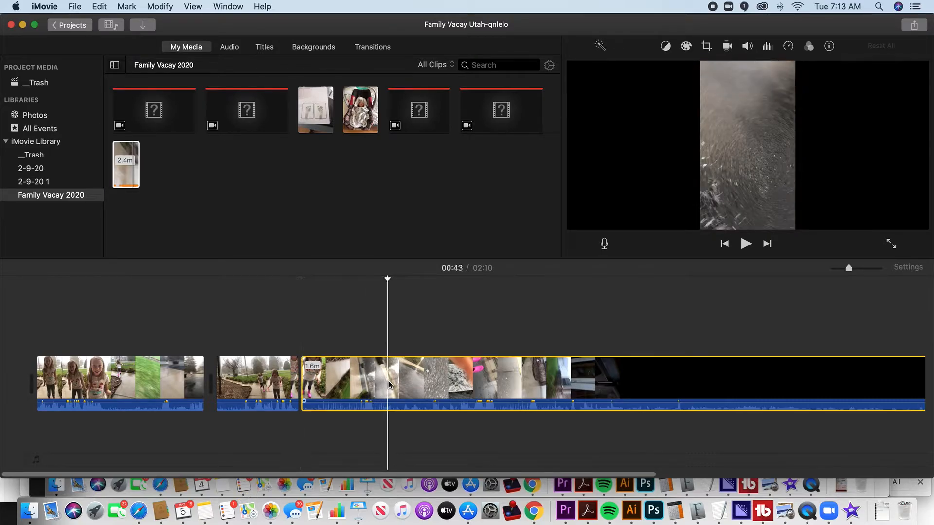
key("space")
key("space")
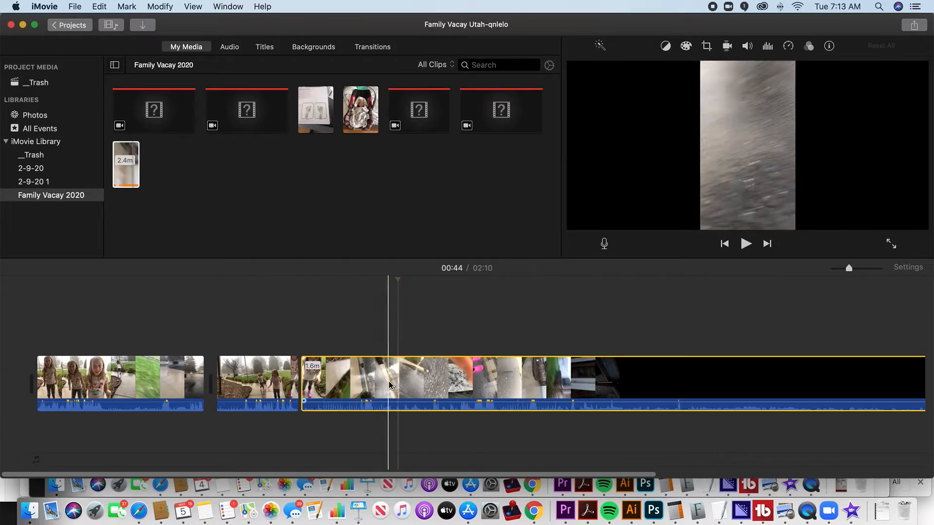
key("space")
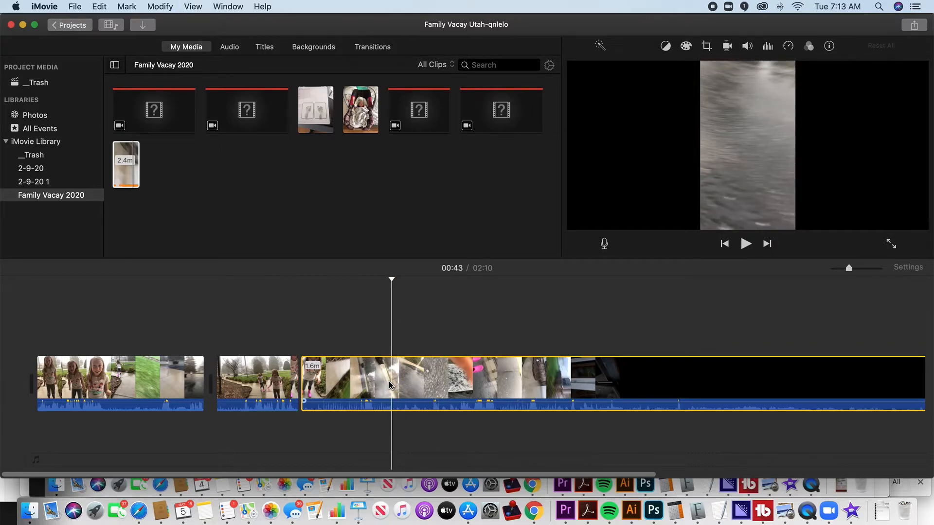
key("Left")
key("Left")
key("Left")
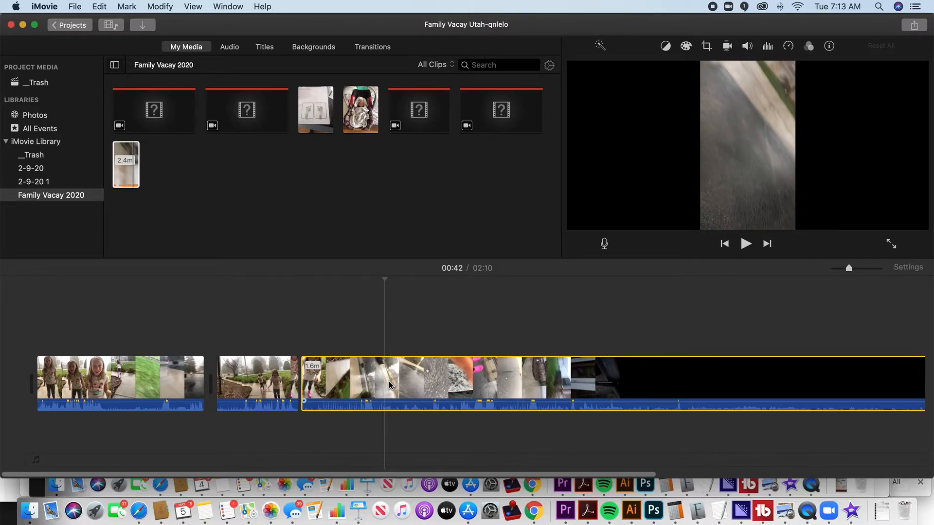
key("super+b")
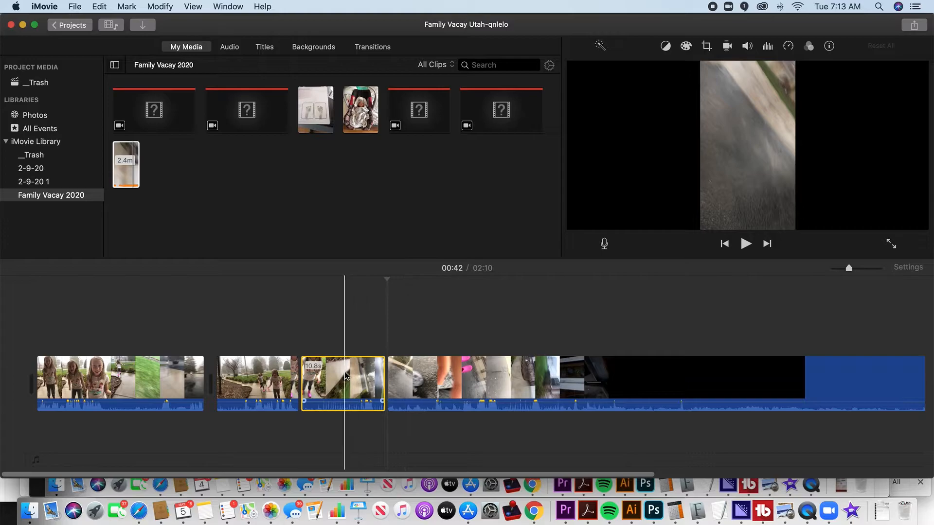
key("Delete")
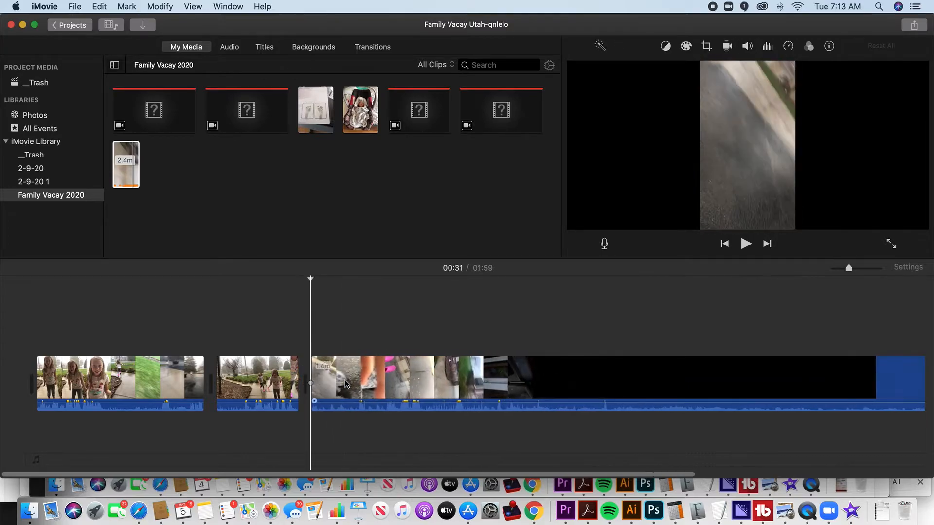
Step: Play the remaining last section, split it at 00:46 and delete everything after the cut
key("space")
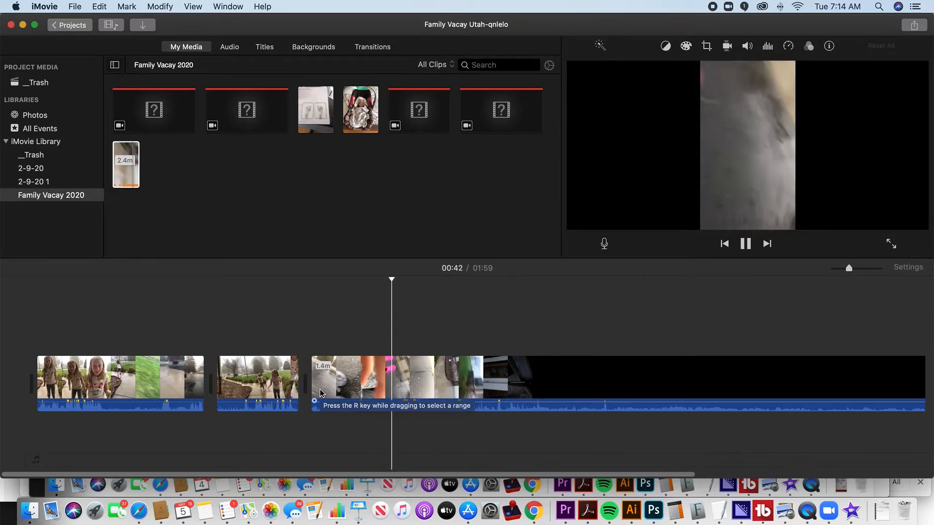
key("space")
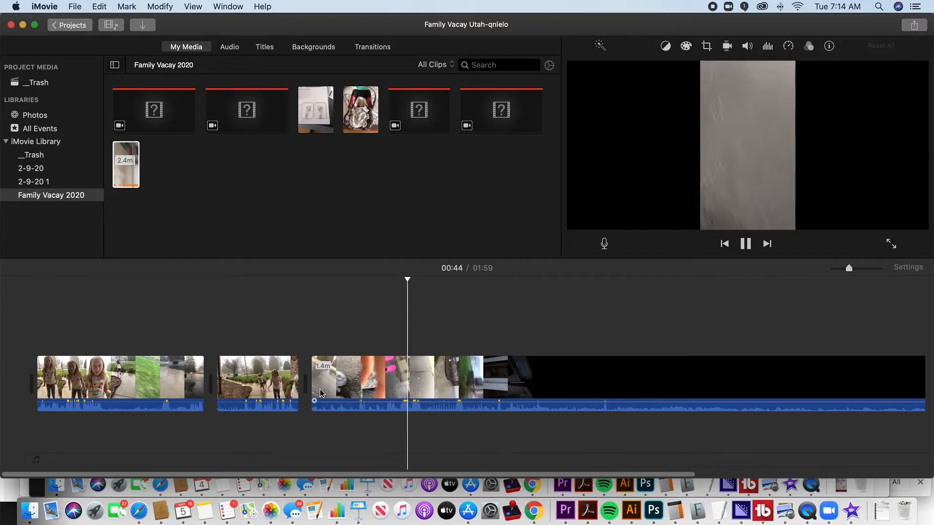
key("space")
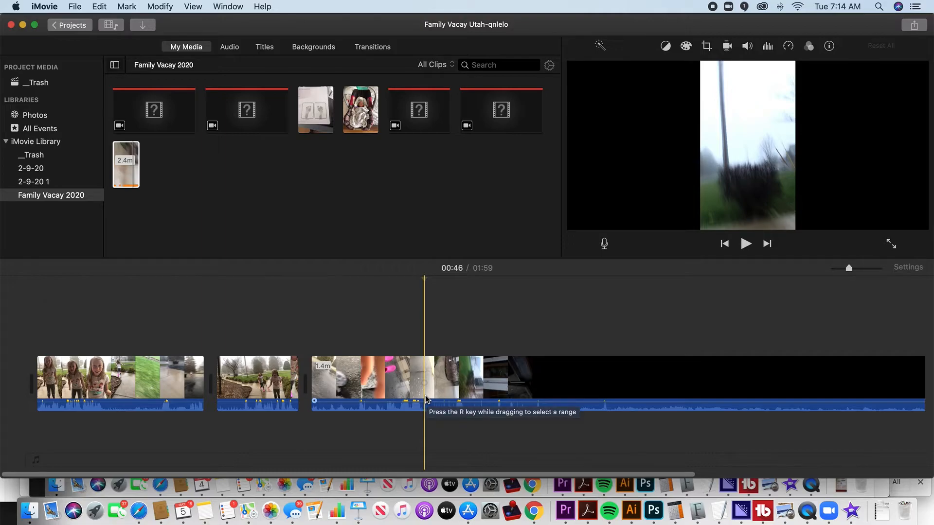
right_click(426, 399)
left_click(441, 385)
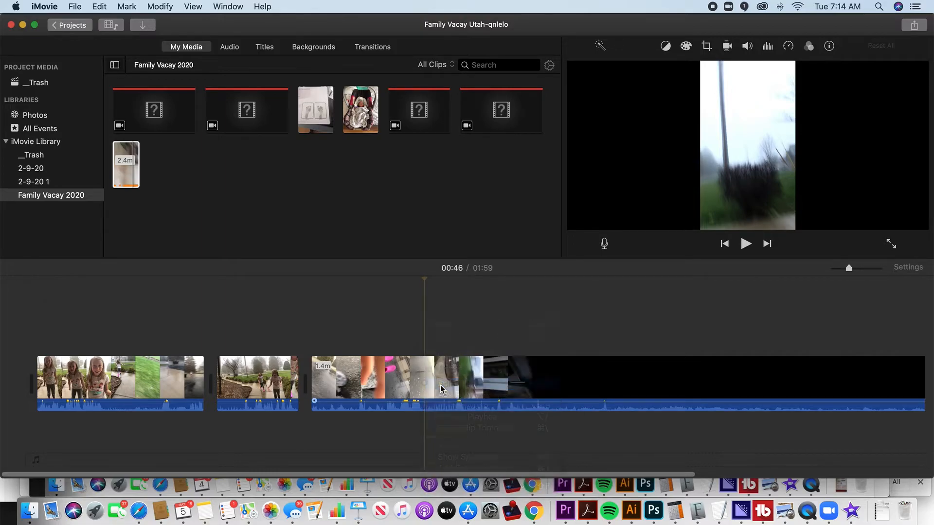
left_click(507, 386)
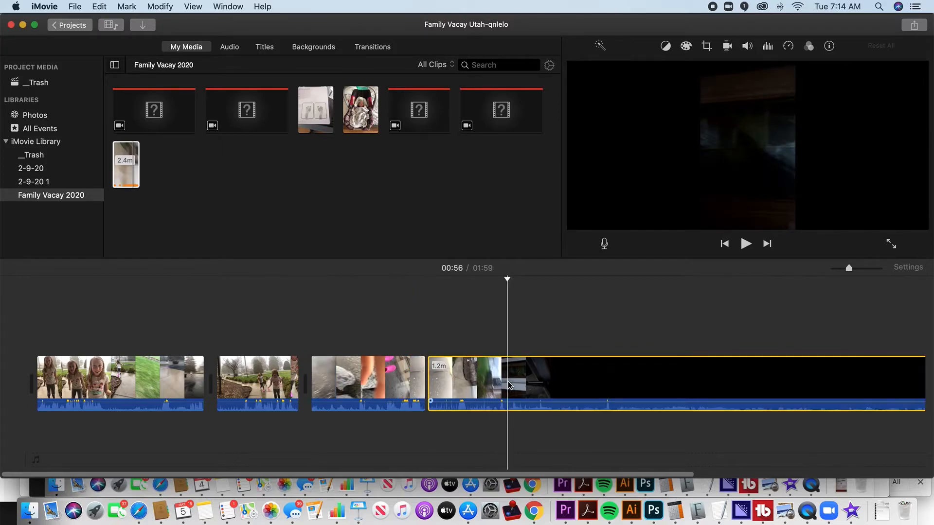
key("Delete")
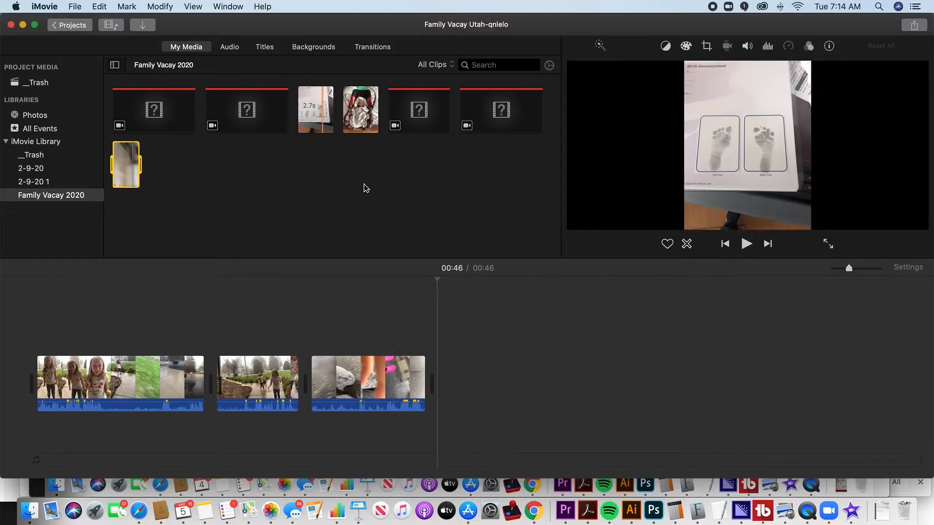
Step: Add the clip of the baby in the car seat to the end of the timeline and trim it to 2.0 seconds
scroll(363, 125, "down", 1)
left_click(361, 124)
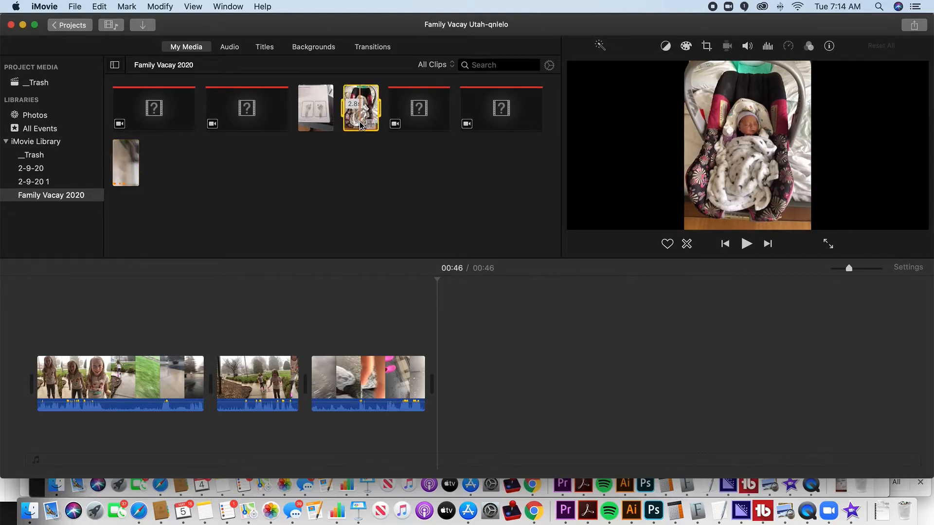
left_click_drag(360, 150, 474, 385)
key("space")
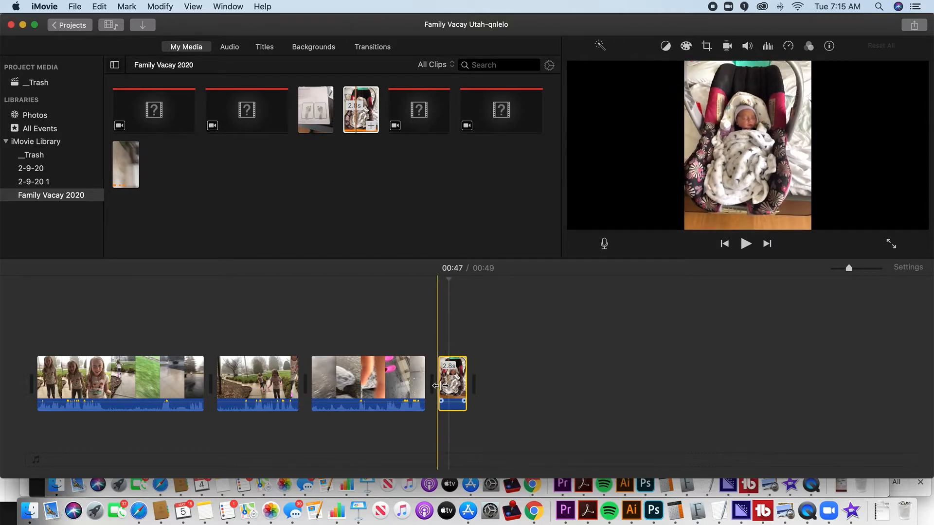
mouse_move(440, 385)
left_mouse_down()
mouse_move(468, 382)
mouse_move(456, 384)
left_mouse_up()
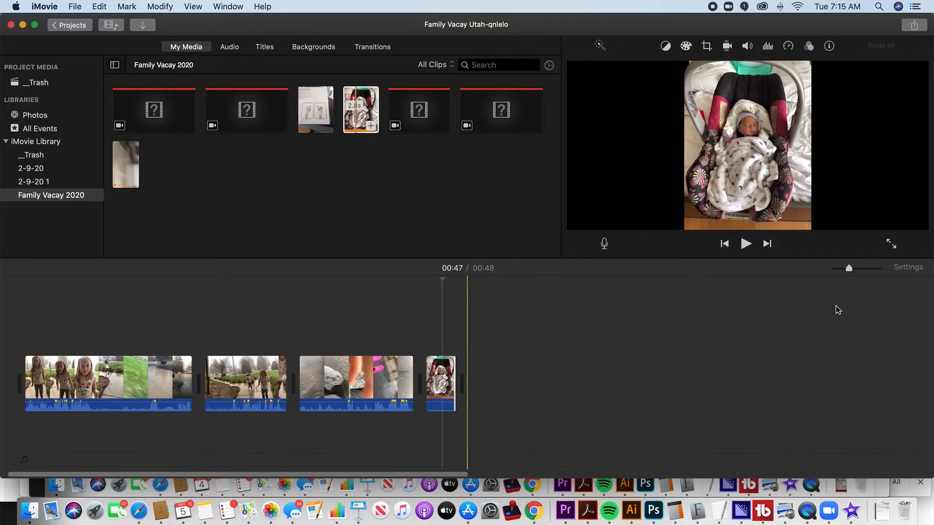
left_click(441, 386)
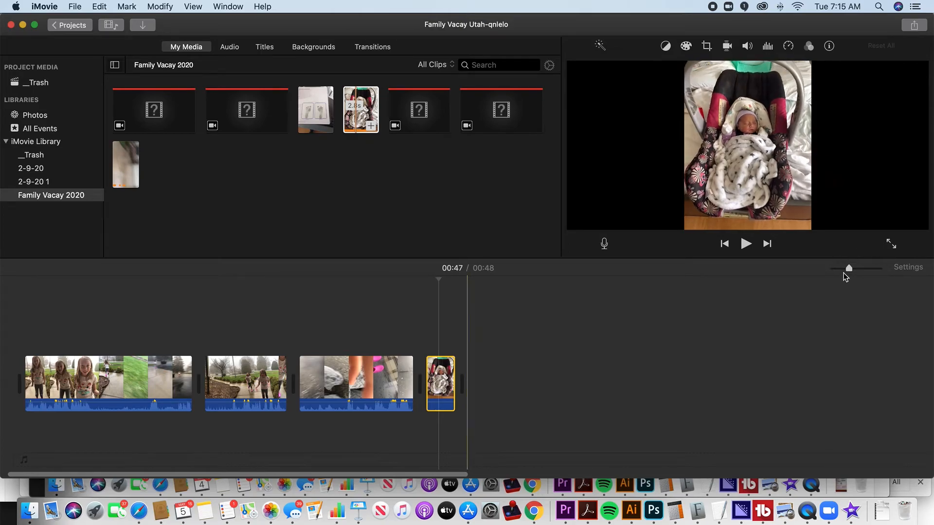
left_click_drag(851, 270, 880, 272)
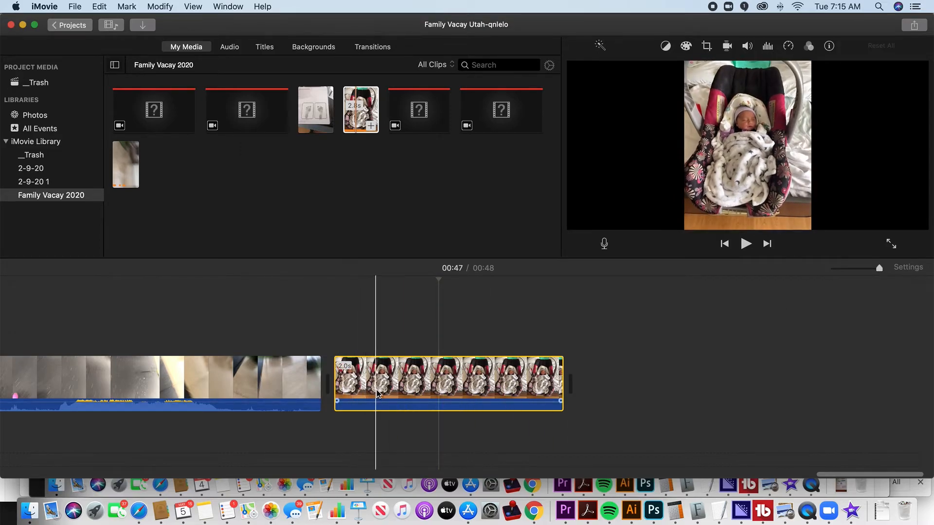
left_click_drag(877, 272, 821, 272)
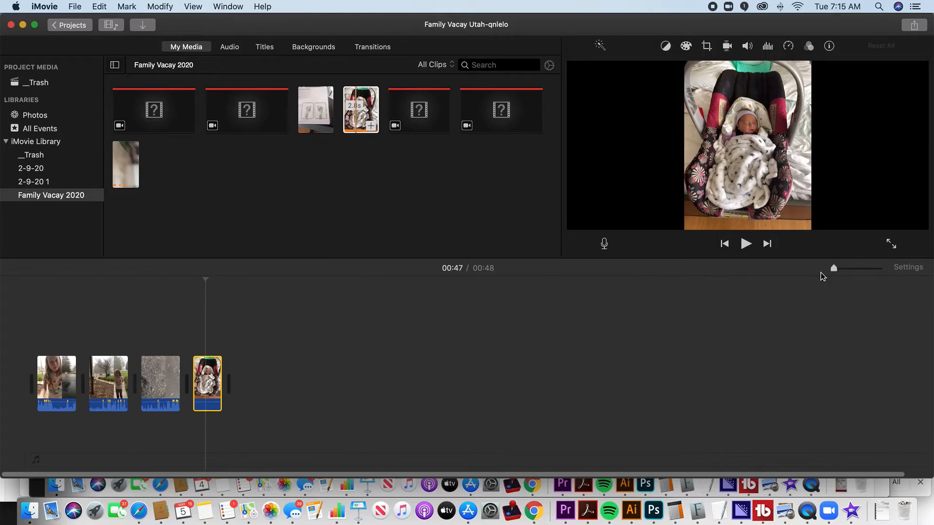
left_click_drag(837, 270, 865, 271)
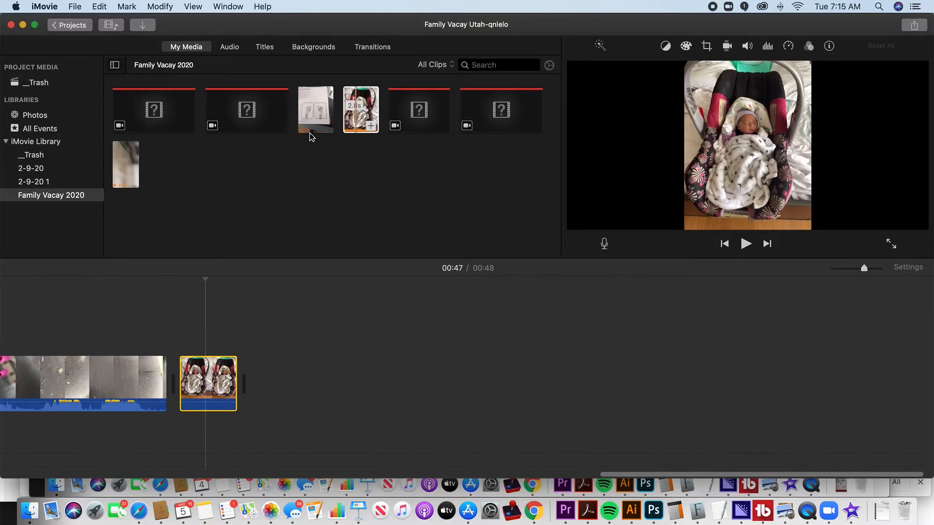
left_click(304, 122)
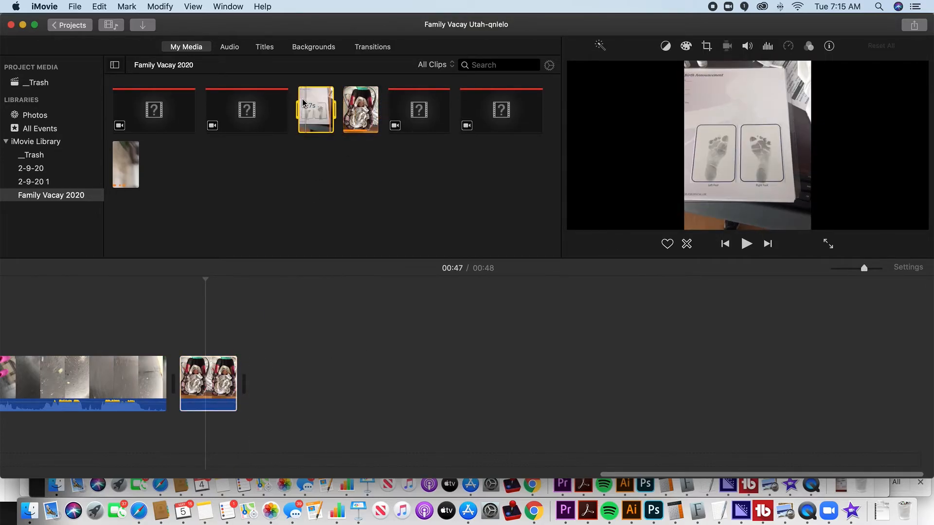
left_click(261, 346)
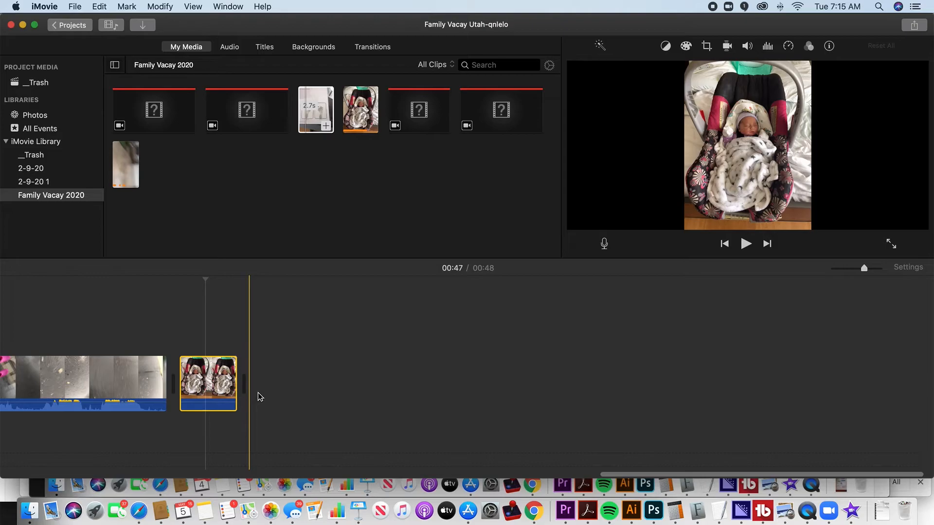
Step: Play the opening of the 2.4-minute source video in the media library and try selecting a range of it
left_click(134, 178)
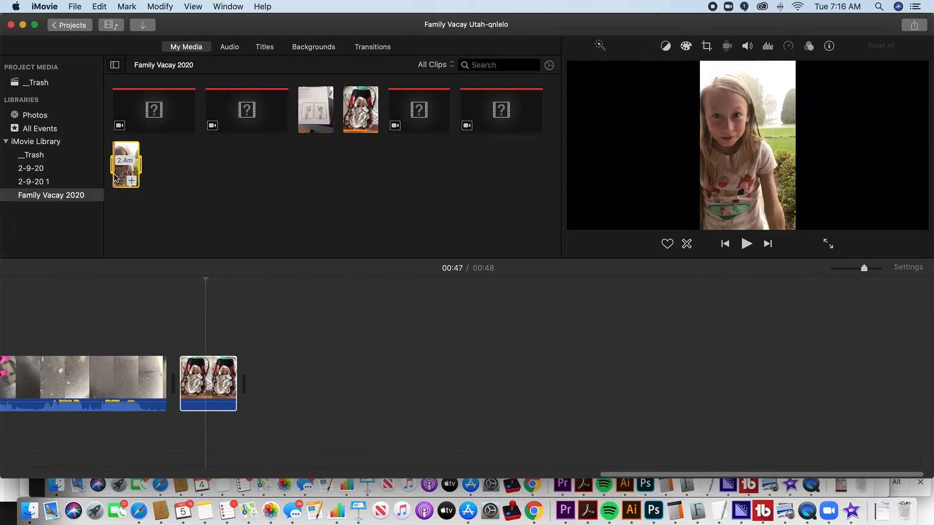
key("space")
key("space")
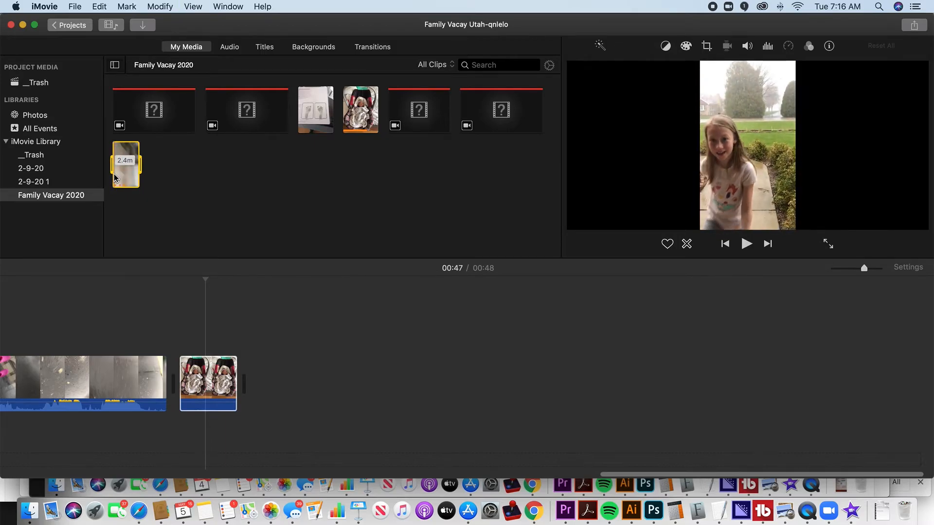
key("space")
key("space")
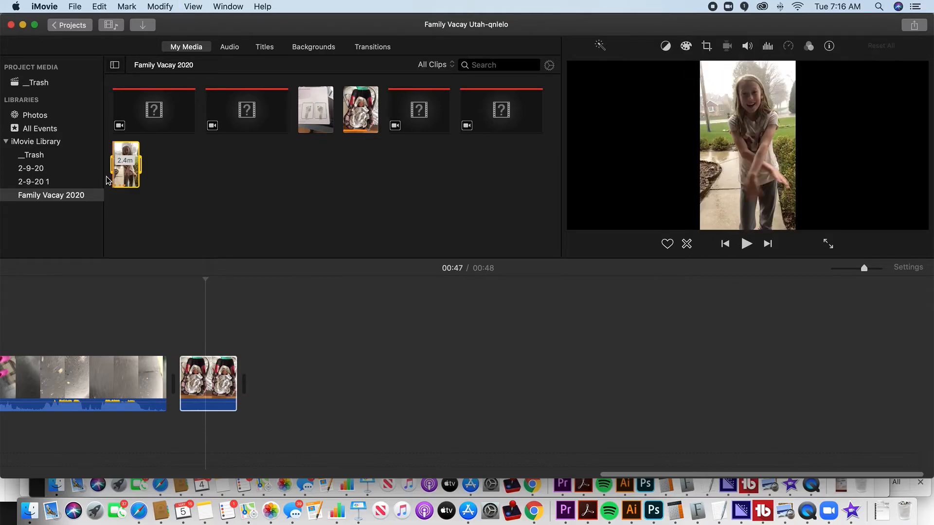
key("space")
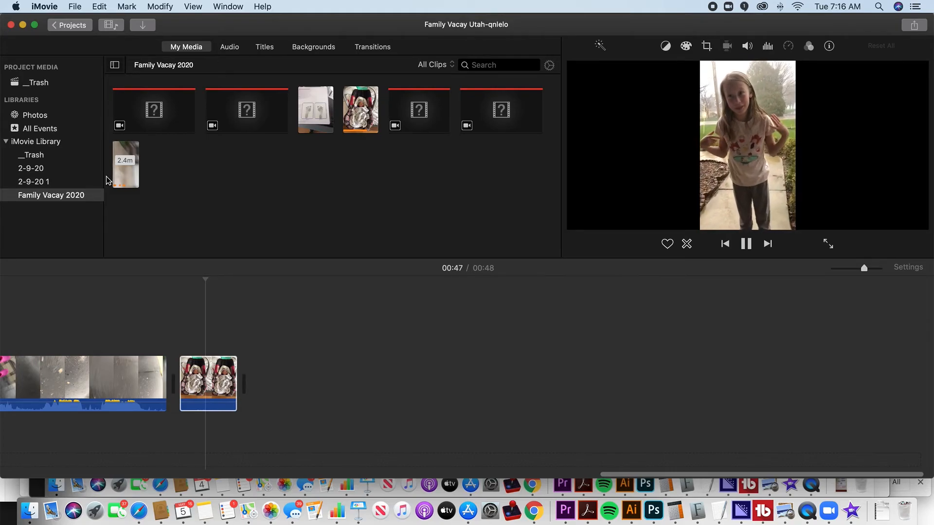
key("space")
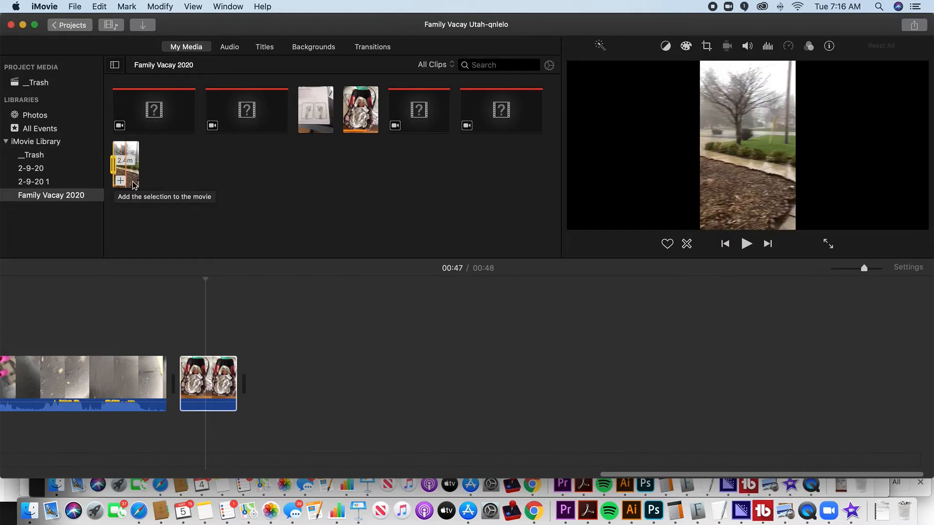
mouse_move(130, 173)
left_mouse_down()
mouse_move(264, 316)
mouse_move(240, 298)
mouse_move(165, 183)
mouse_move(116, 169)
mouse_move(205, 179)
mouse_move(135, 168)
left_mouse_up()
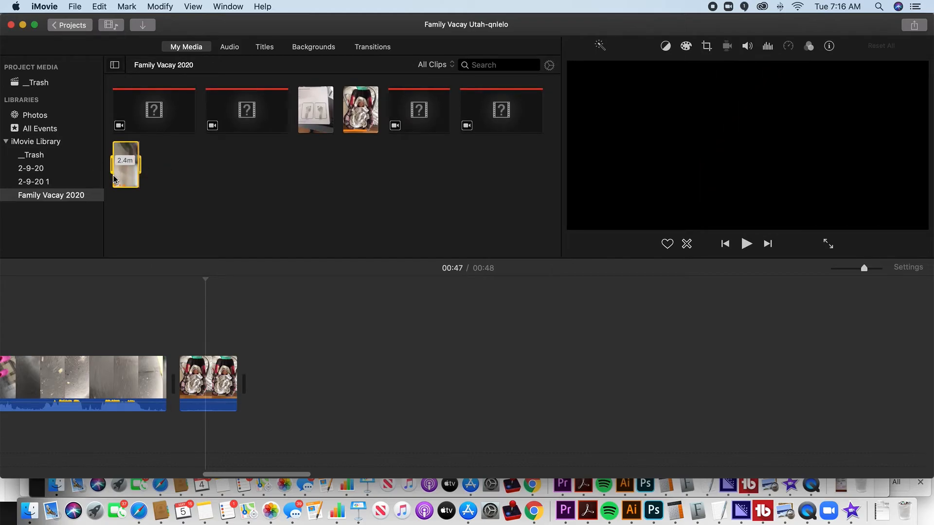
left_click(131, 198)
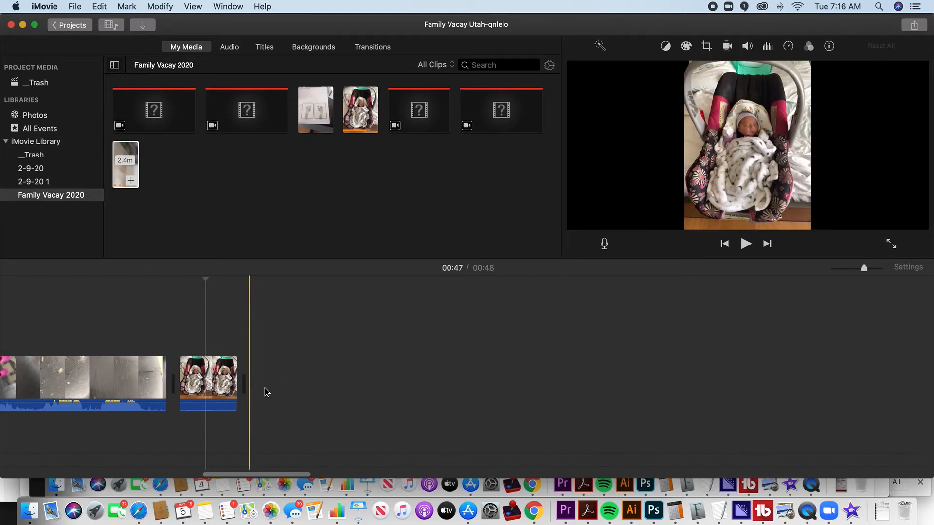
Step: Play the start of the 2.4-minute source video and select only a short opening range of it
left_click(115, 176)
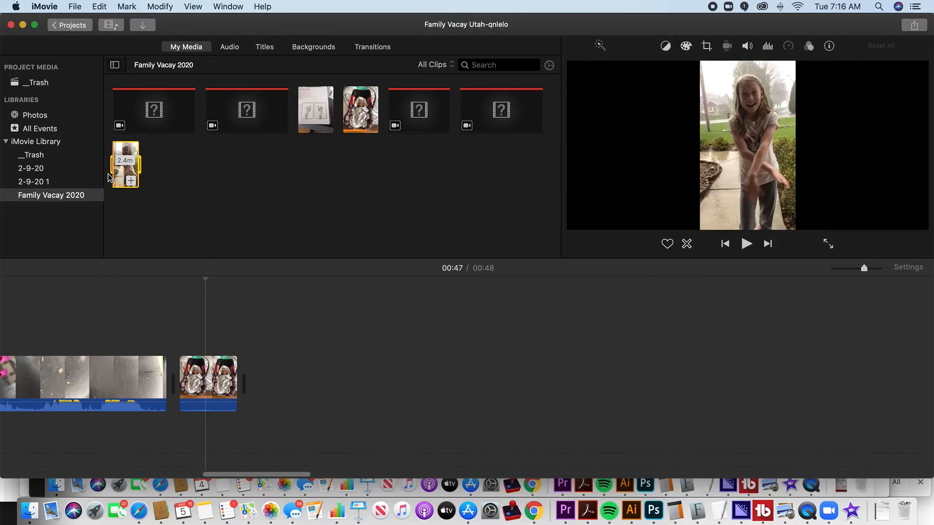
key("space")
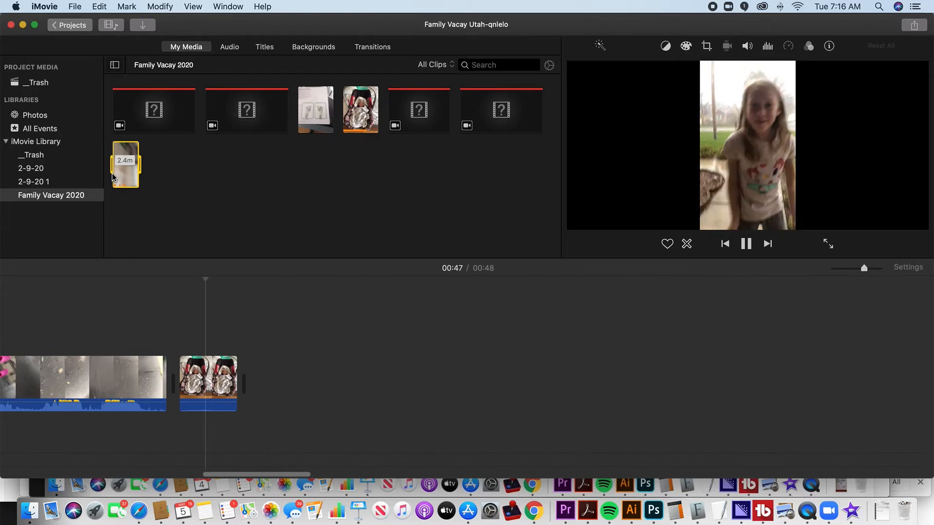
key("space")
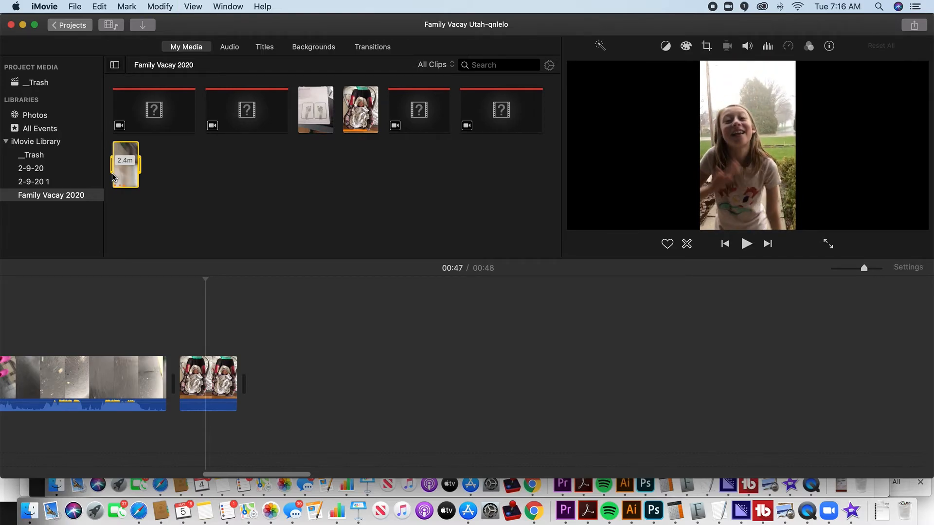
key("o")
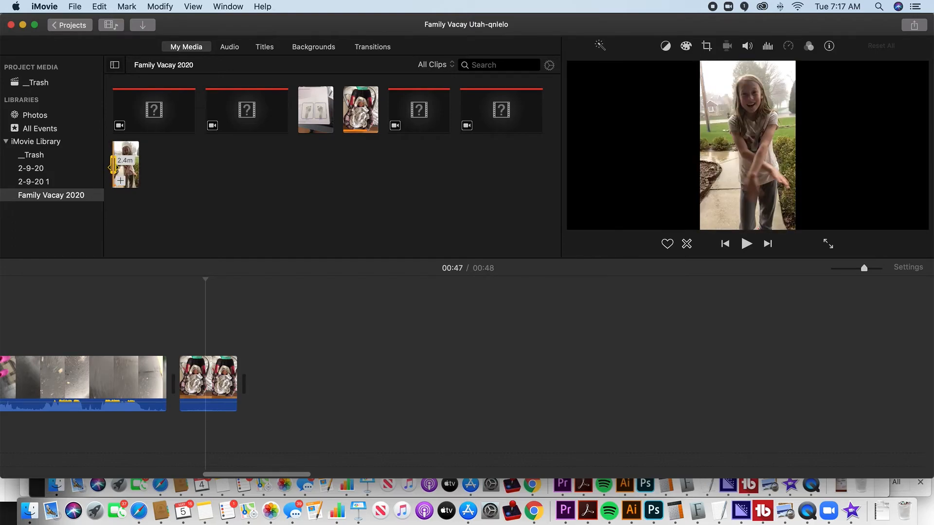
mouse_move(112, 166)
left_mouse_down()
mouse_move(139, 194)
mouse_move(134, 206)
mouse_move(117, 170)
left_mouse_up()
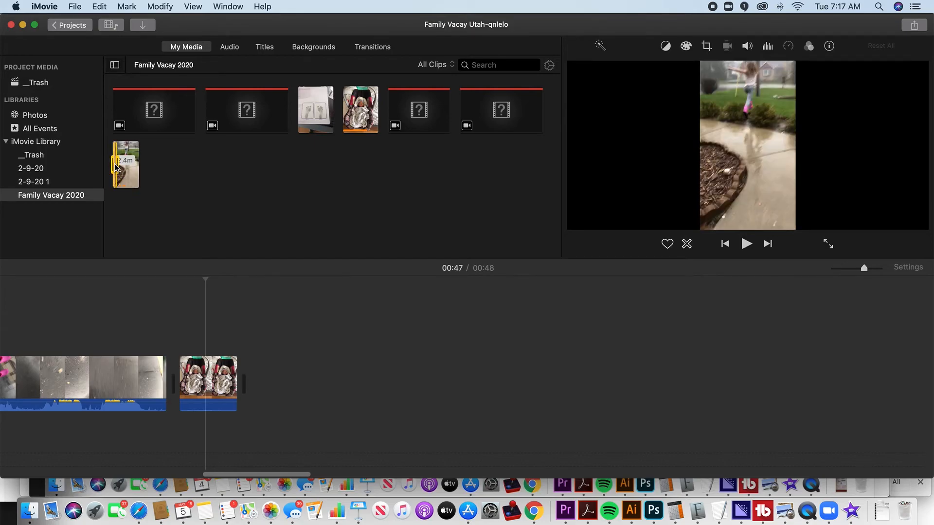
Step: Add the selected range to the timeline after the baby clip and trim its end so the movie ends at 00:55
left_click_drag(115, 167, 261, 389)
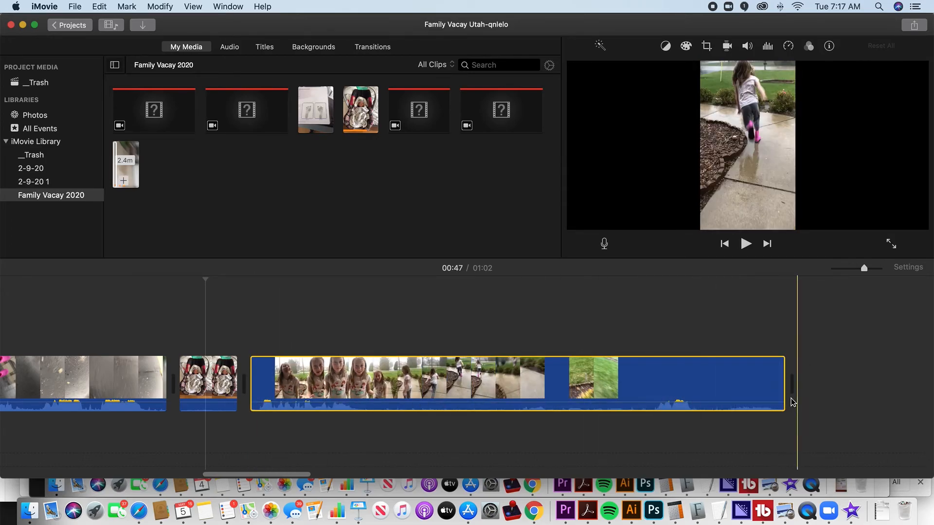
left_click_drag(782, 385, 513, 383)
left_click(119, 167)
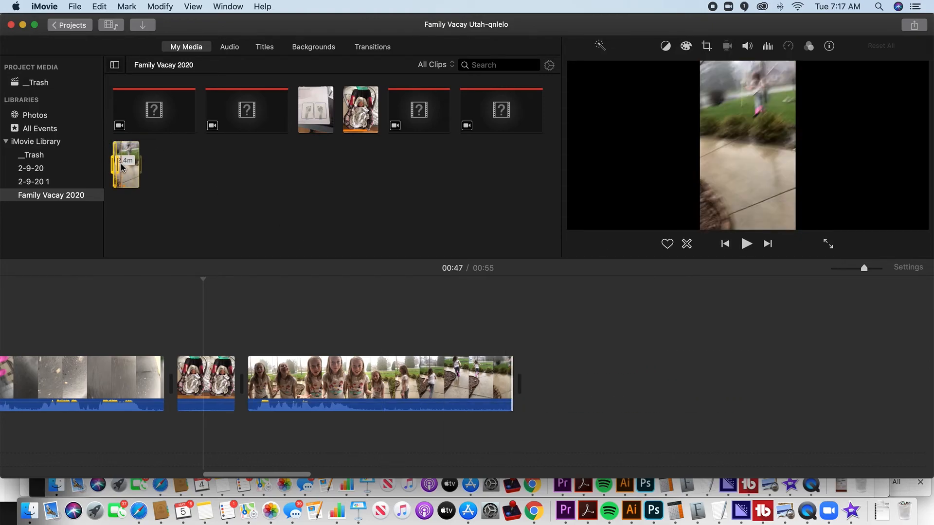
Step: Play further parts of the 2.4-minute source video in the media library and mark a short range just after its opening
key("space")
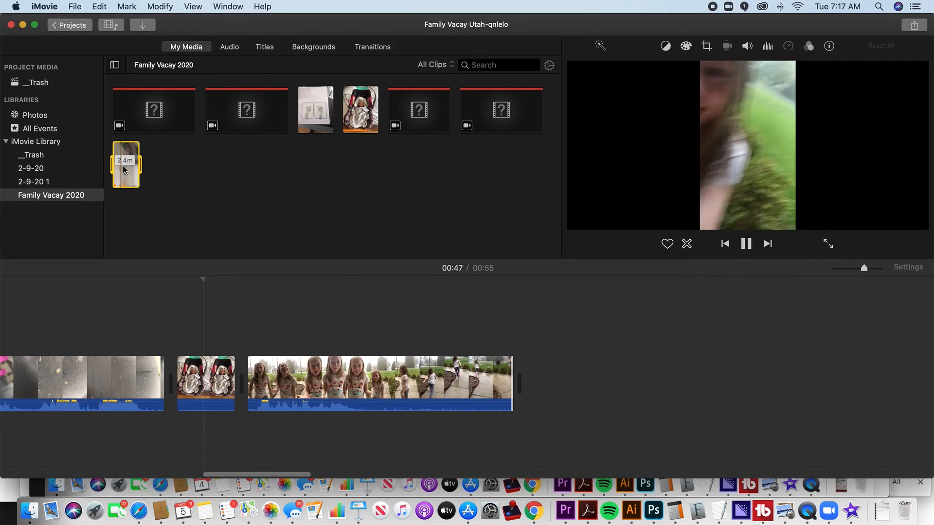
key("space")
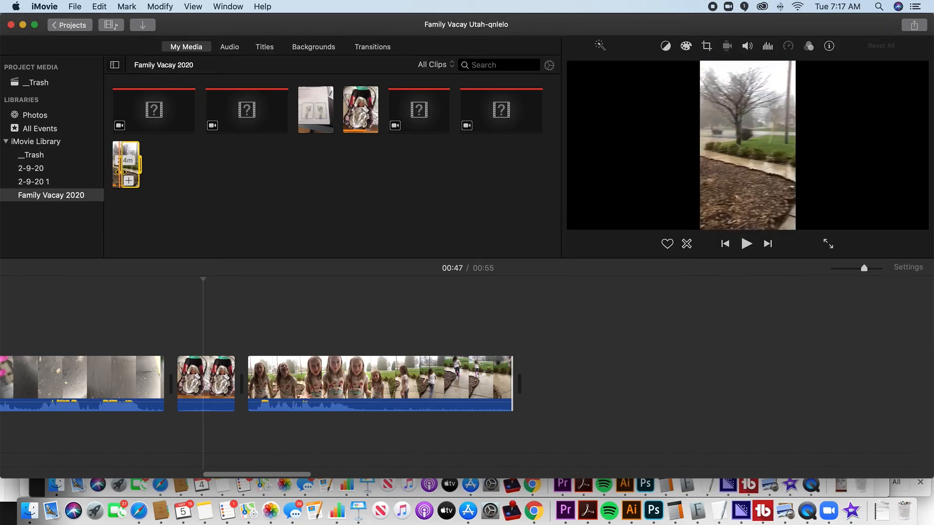
key("space")
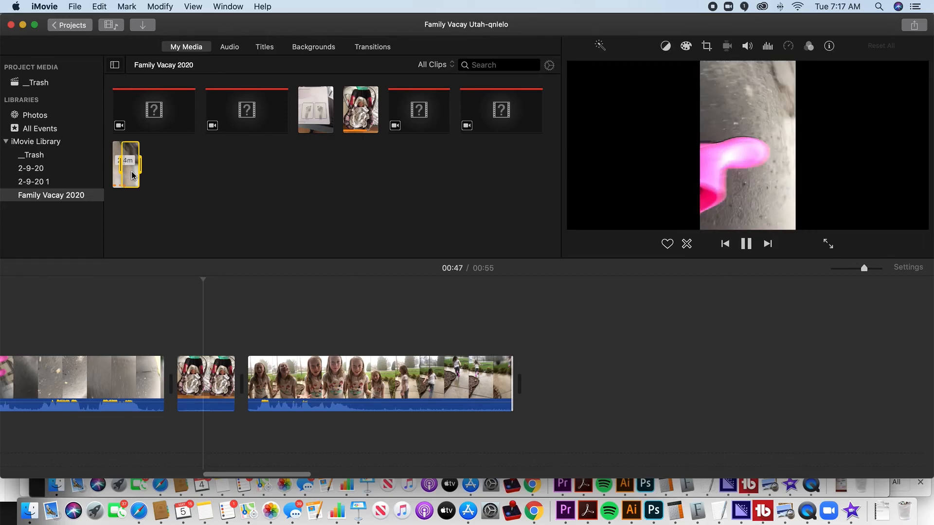
key("space")
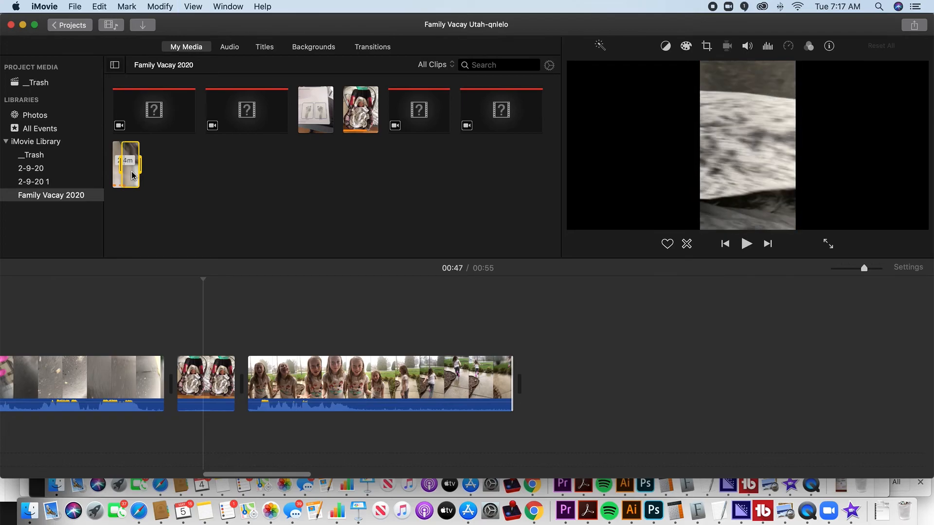
key("o")
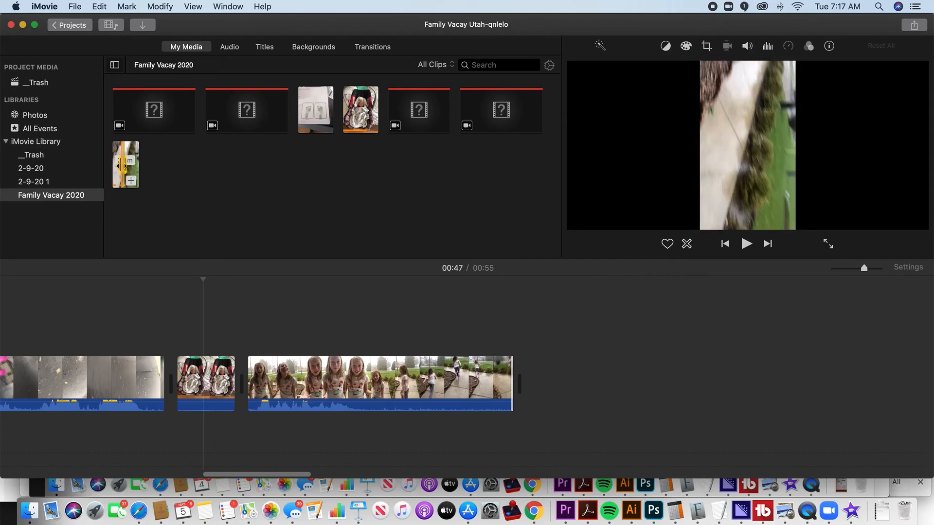
Step: Adjust the marked range of the source video and add it as a 20.6-second clip at the end of the timeline
left_click_drag(125, 167, 127, 169)
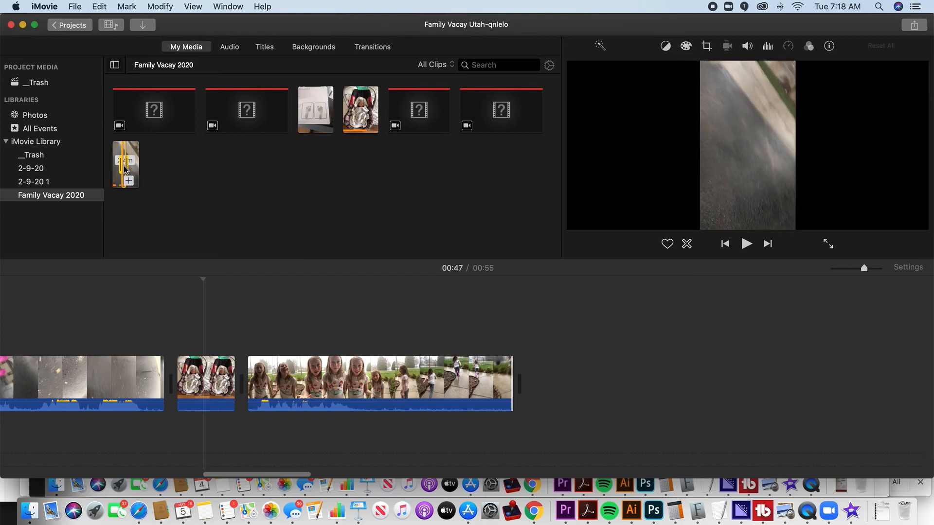
left_click_drag(126, 170, 600, 380)
scroll(599, 379, "right", 8)
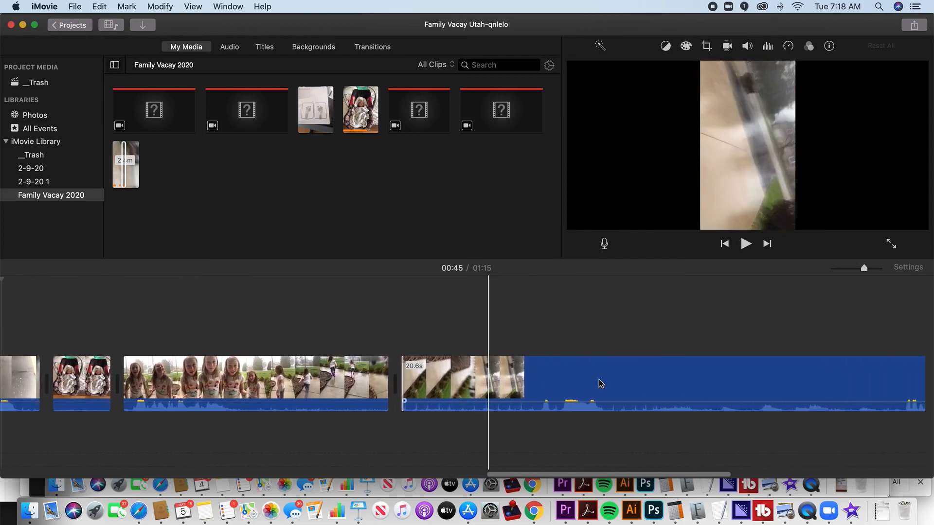